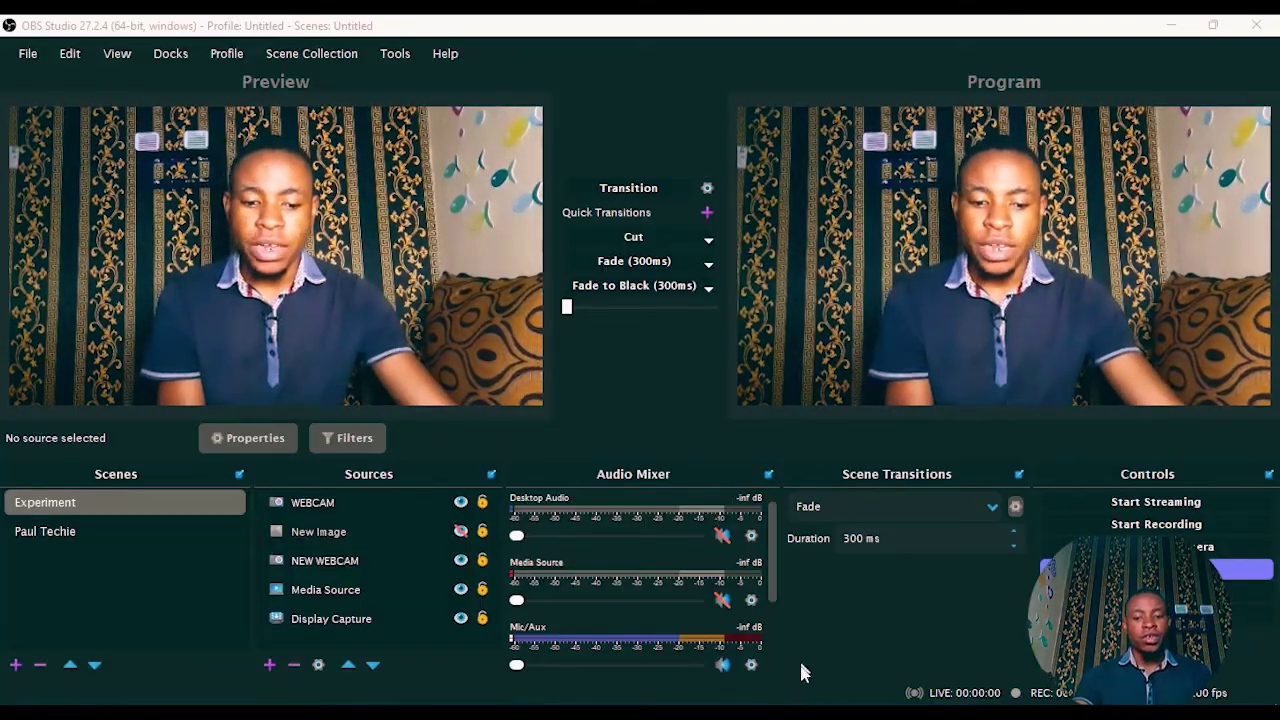
Step: Switch to Iriun Webcam, look through the available video formats, then minimise it and close OBS Studio
left_click(800, 714)
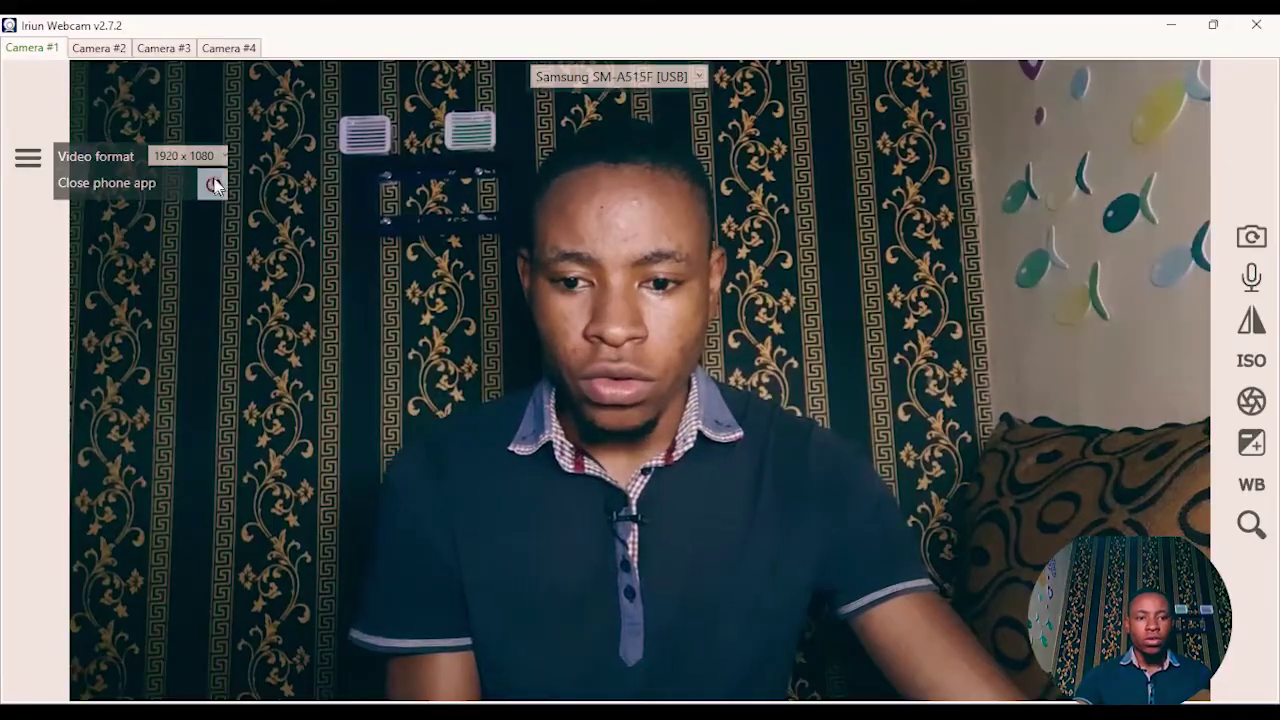
left_click(200, 157)
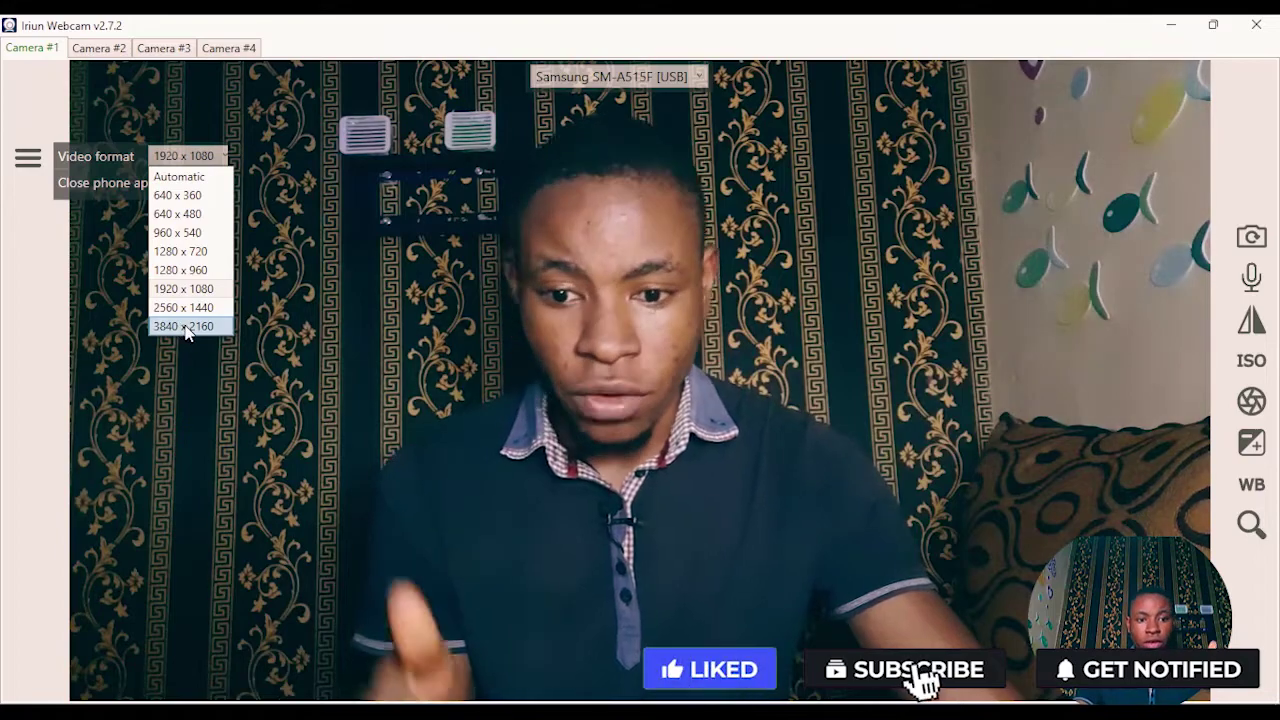
left_click(1017, 149)
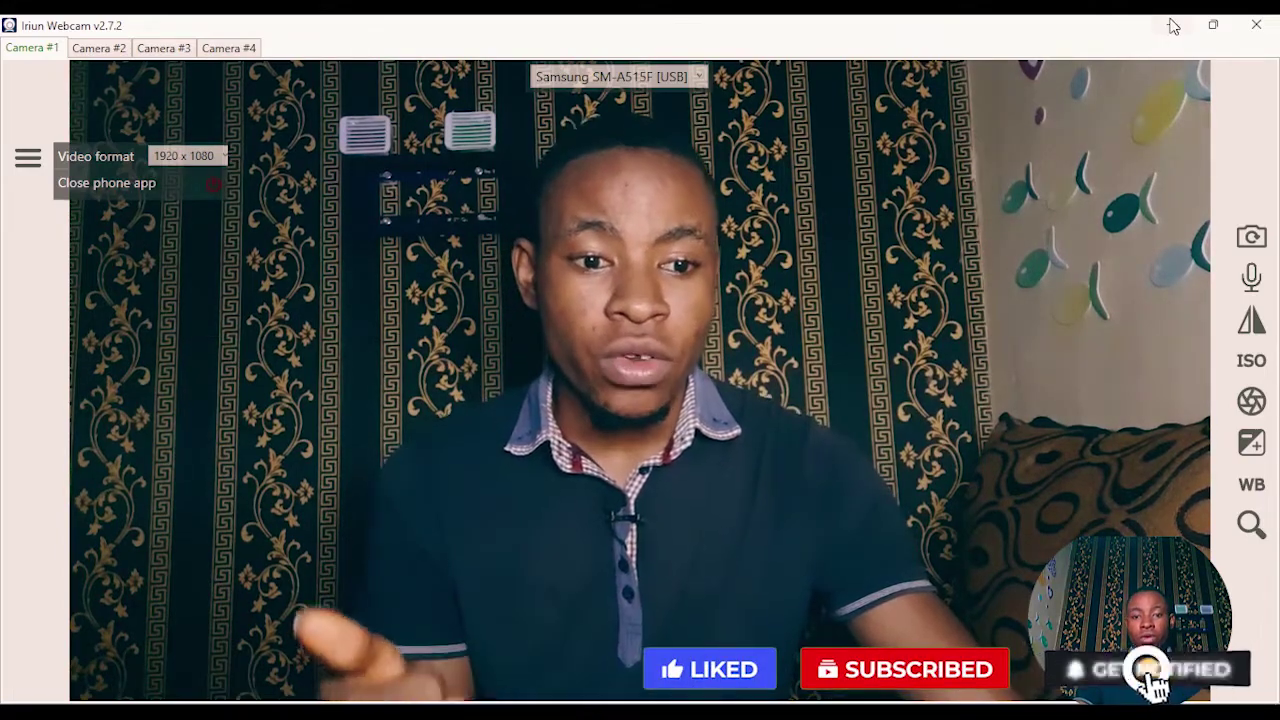
left_click(1171, 25)
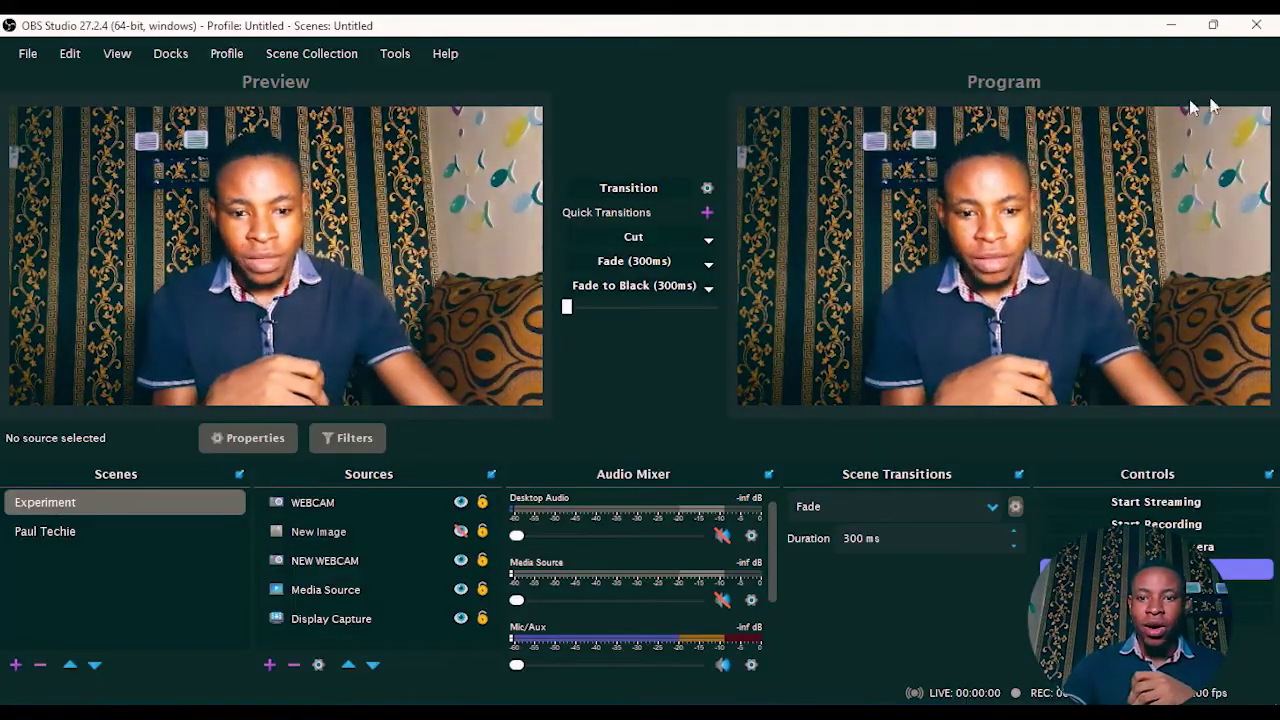
left_click(1256, 25)
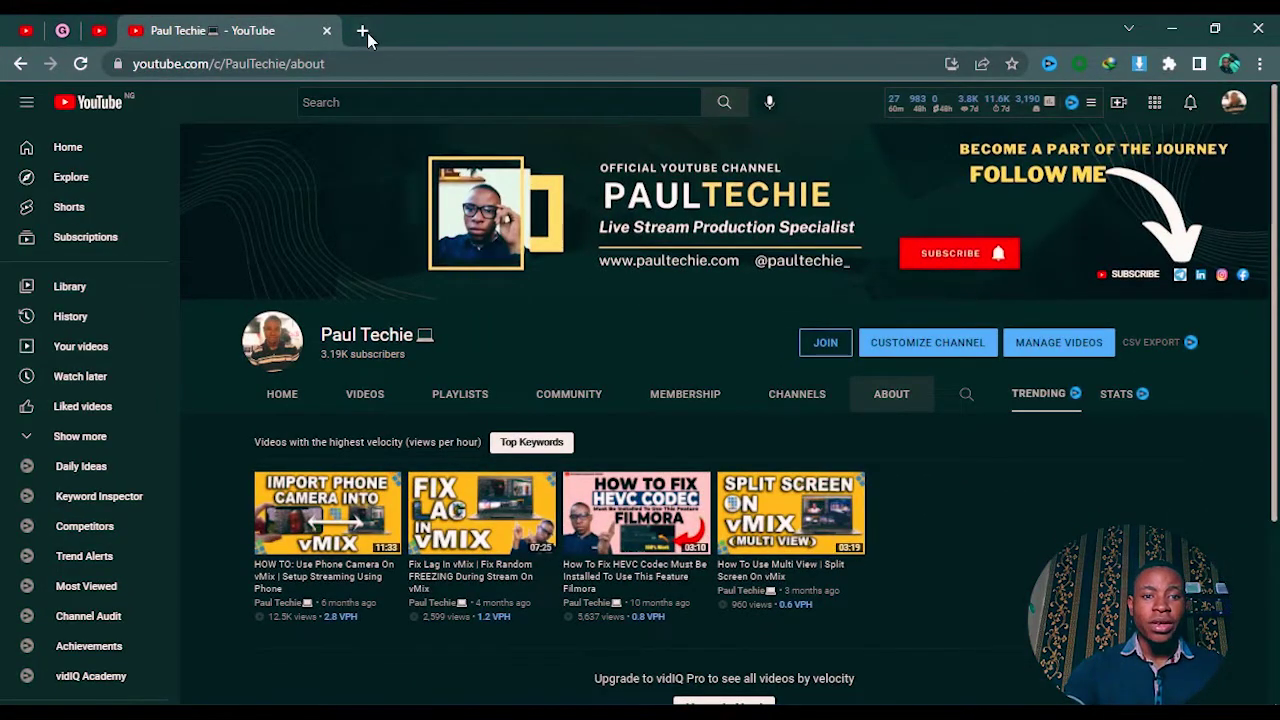
Step: In a new Chrome tab, search Google for "irium webcam" and open the Iriun Webcam website
left_click(363, 31)
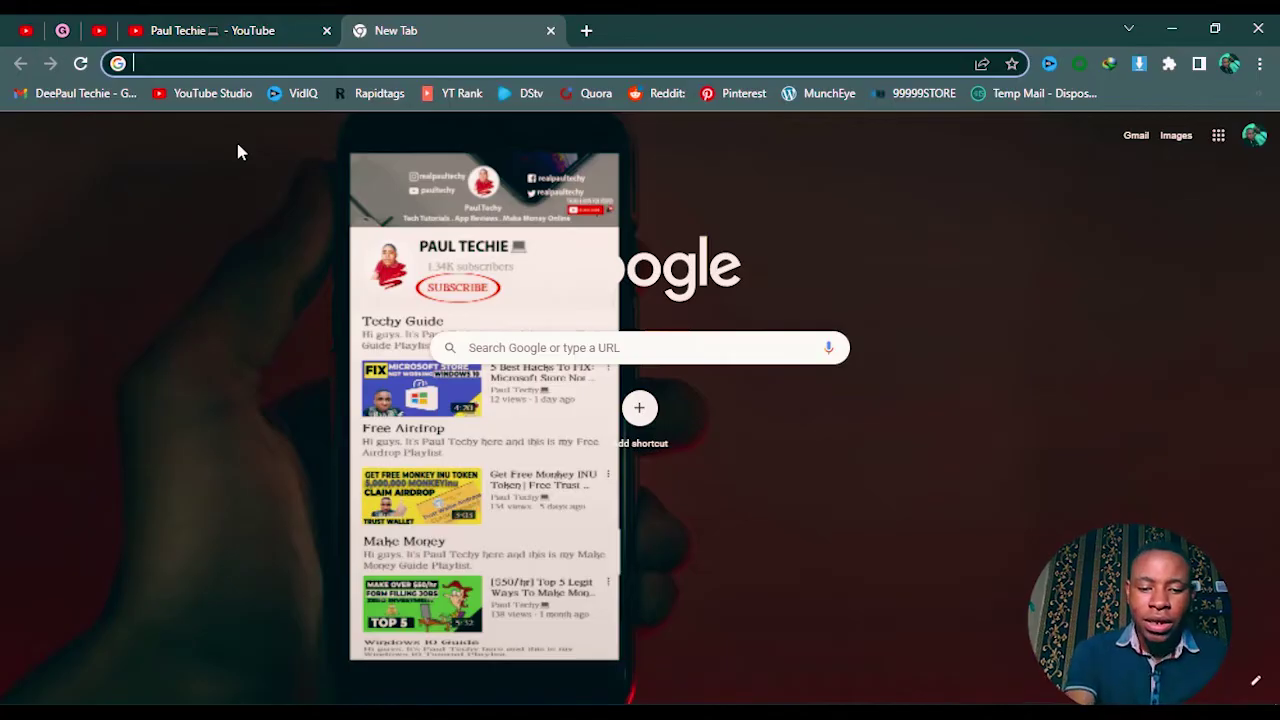
type("riu")
key("BackSpace")
key("BackSpace")
key("BackSpace")
type("irium ")
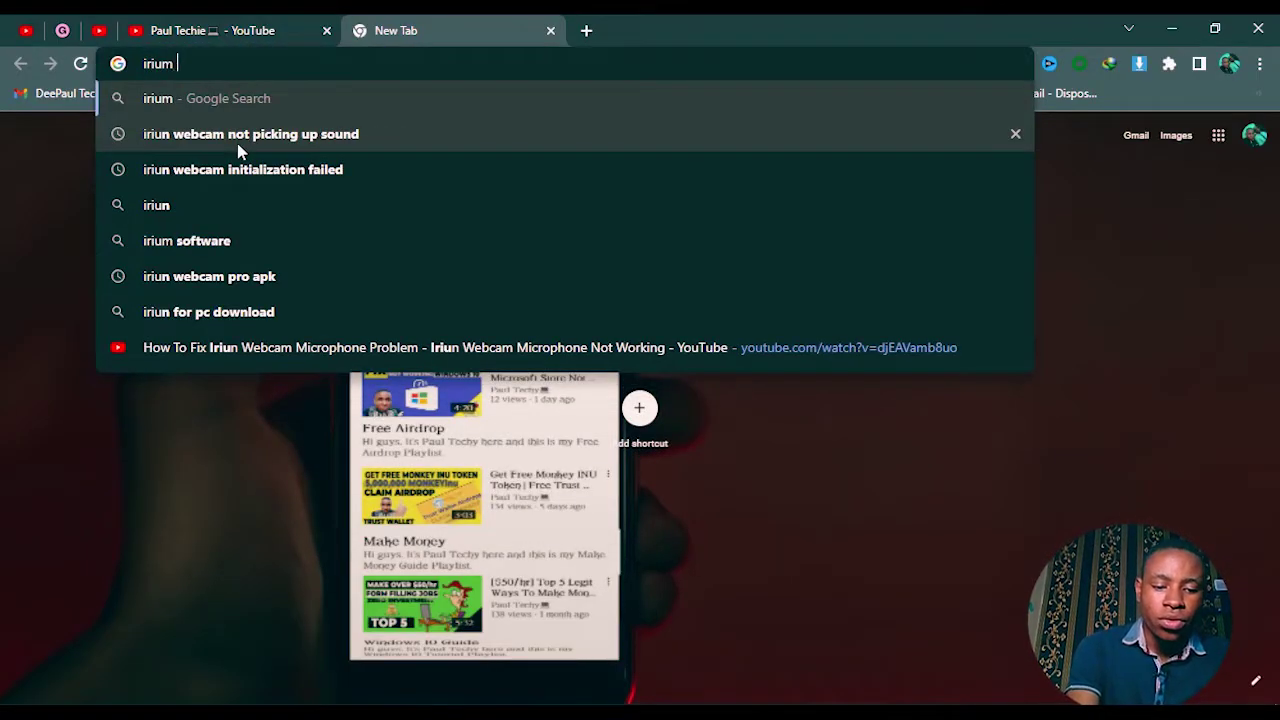
type("webcam")
key("Return")
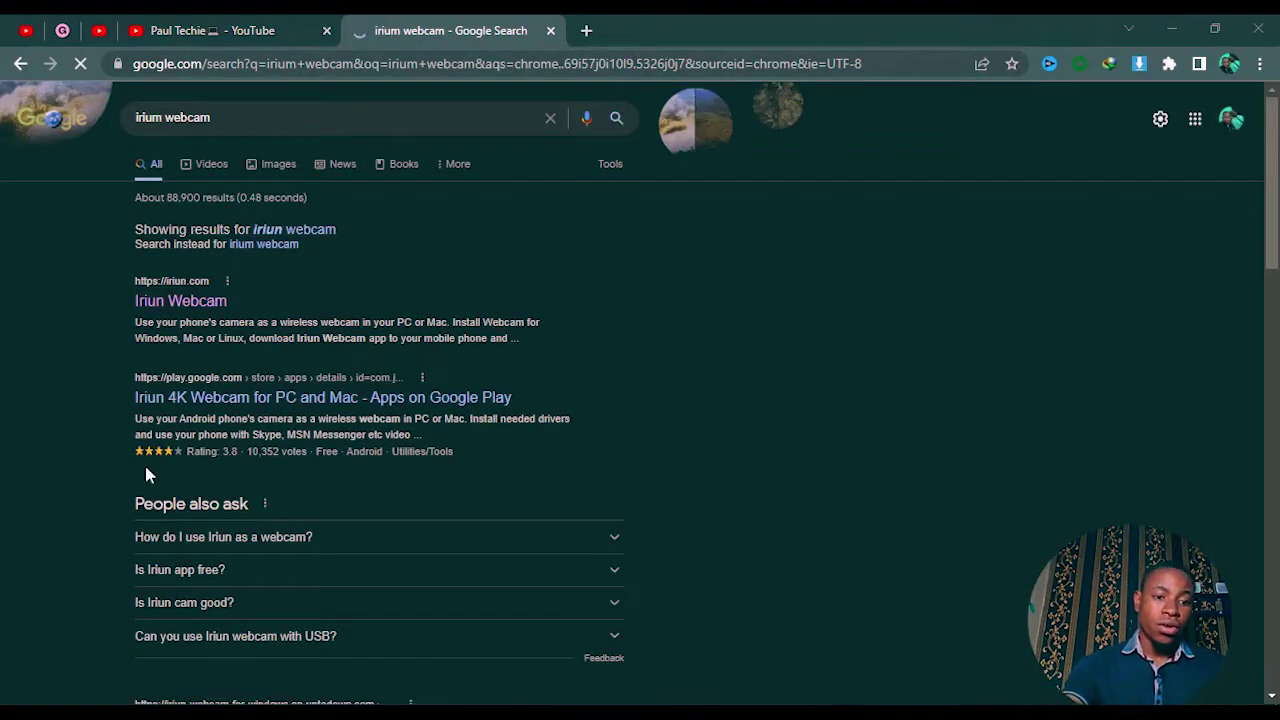
left_click(195, 301)
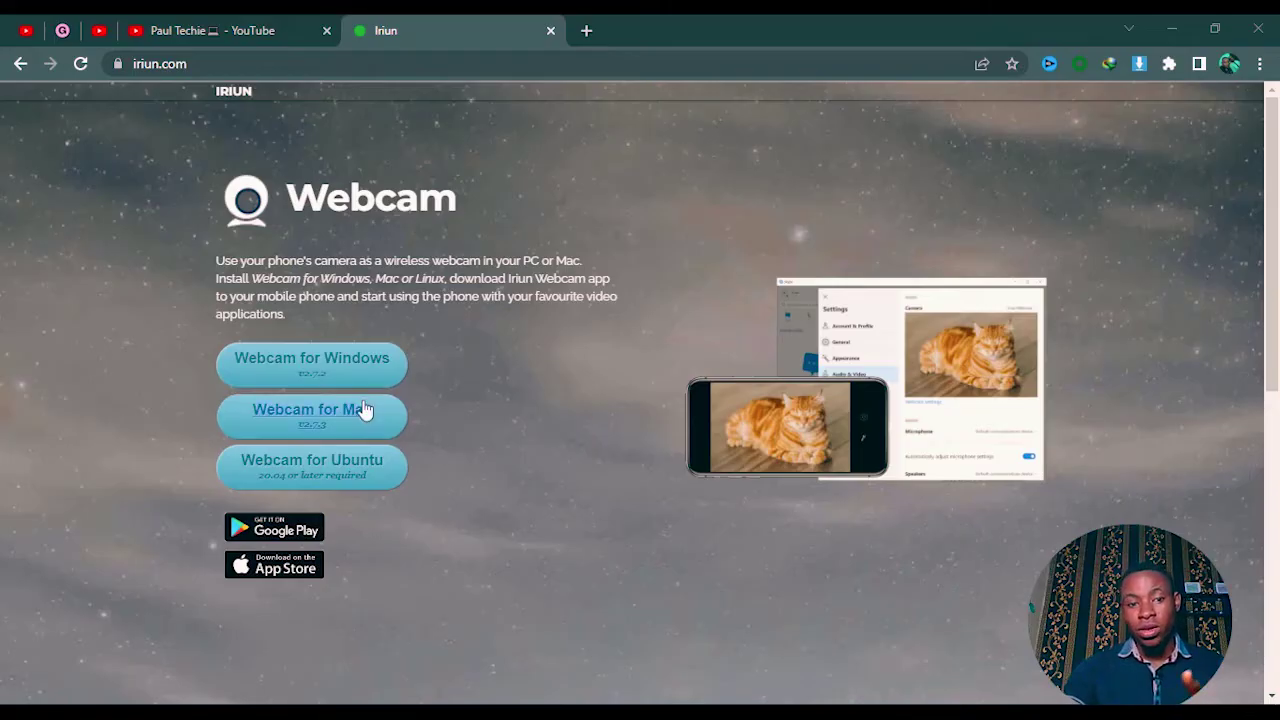
Step: Try to download the Windows version of Iriun Webcam, cancel the duplicate download and minimise the browser
left_click(352, 369)
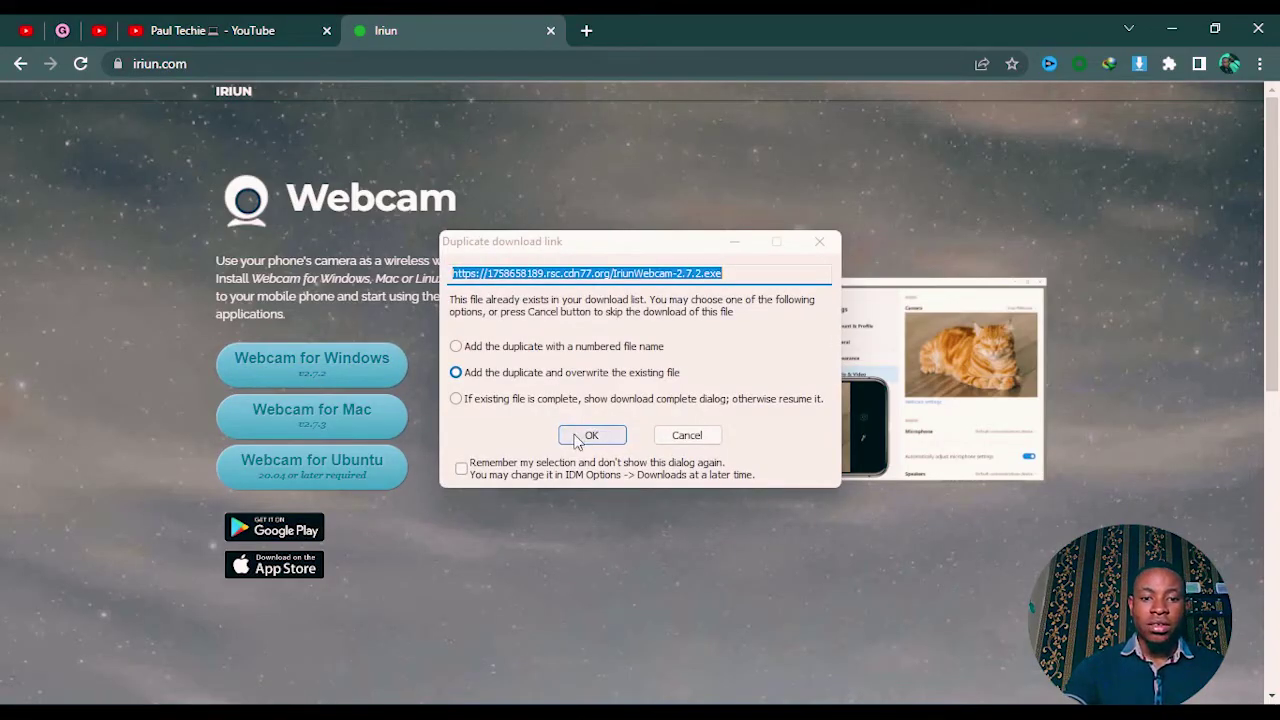
left_click(687, 437)
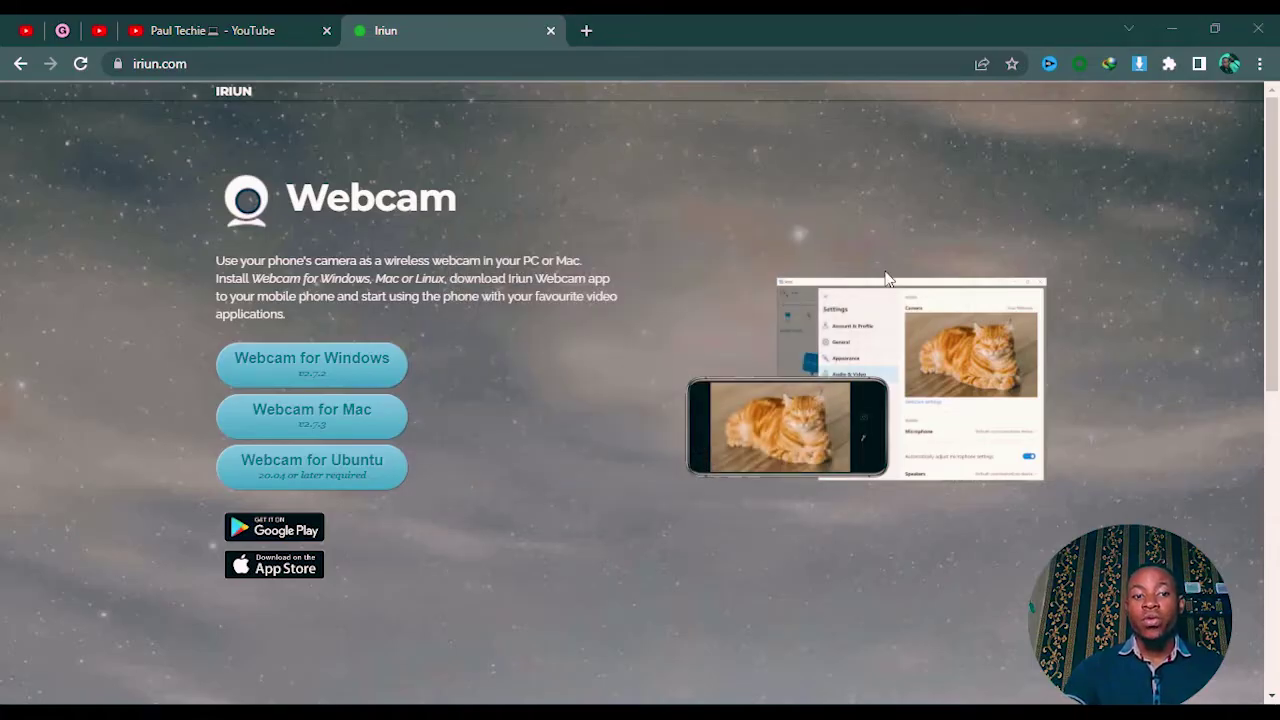
left_click(1172, 28)
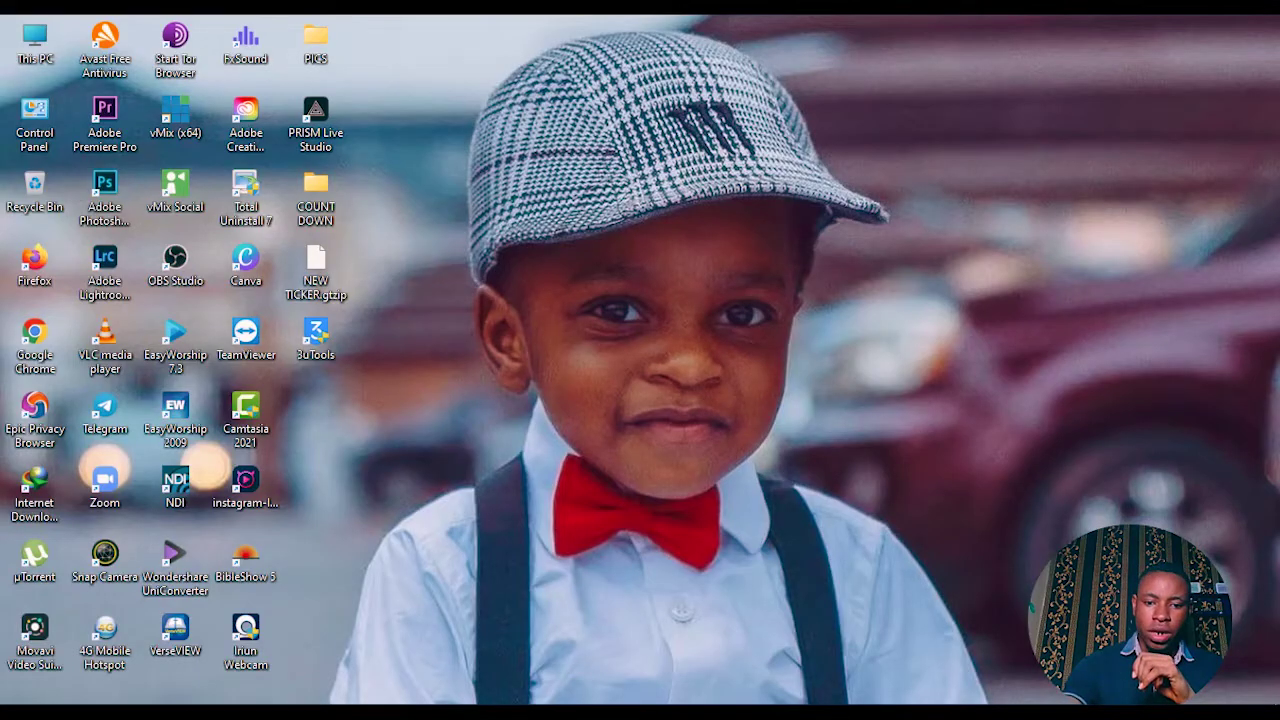
Step: Open the Programs folder inside Downloads in a maximised File Explorer window
right_click(640, 712)
left_click(622, 620)
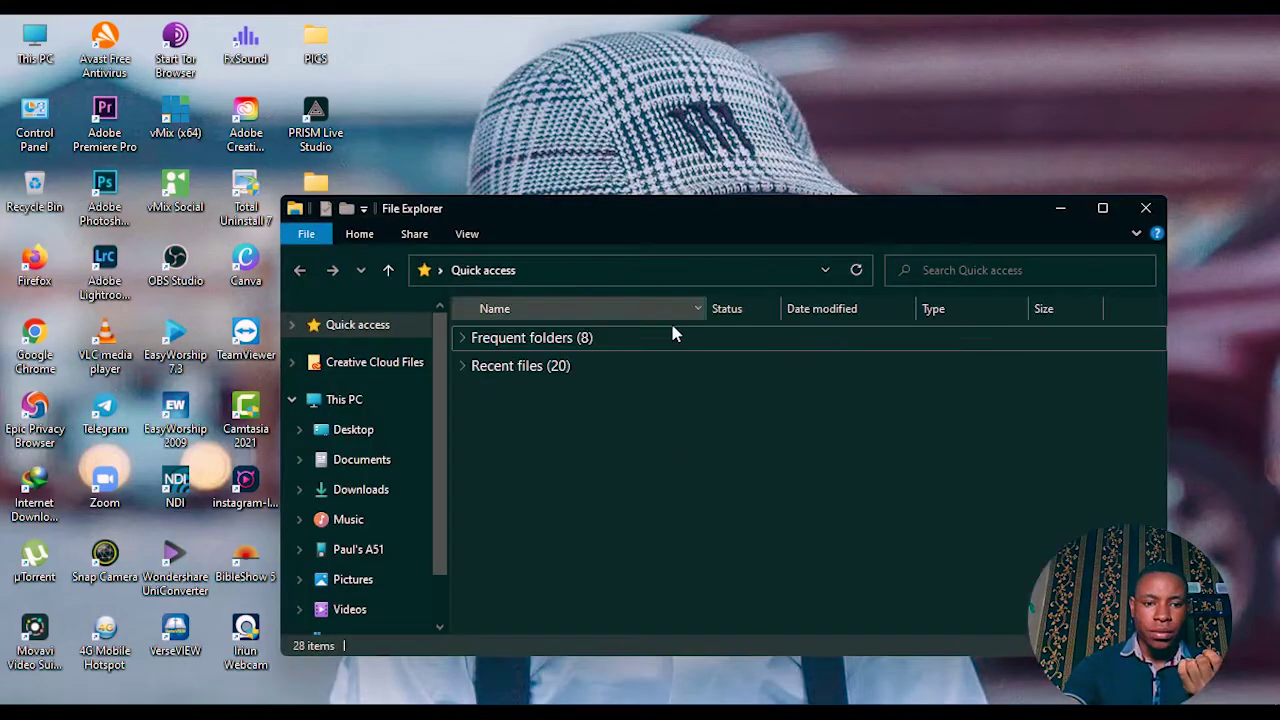
left_click(386, 489)
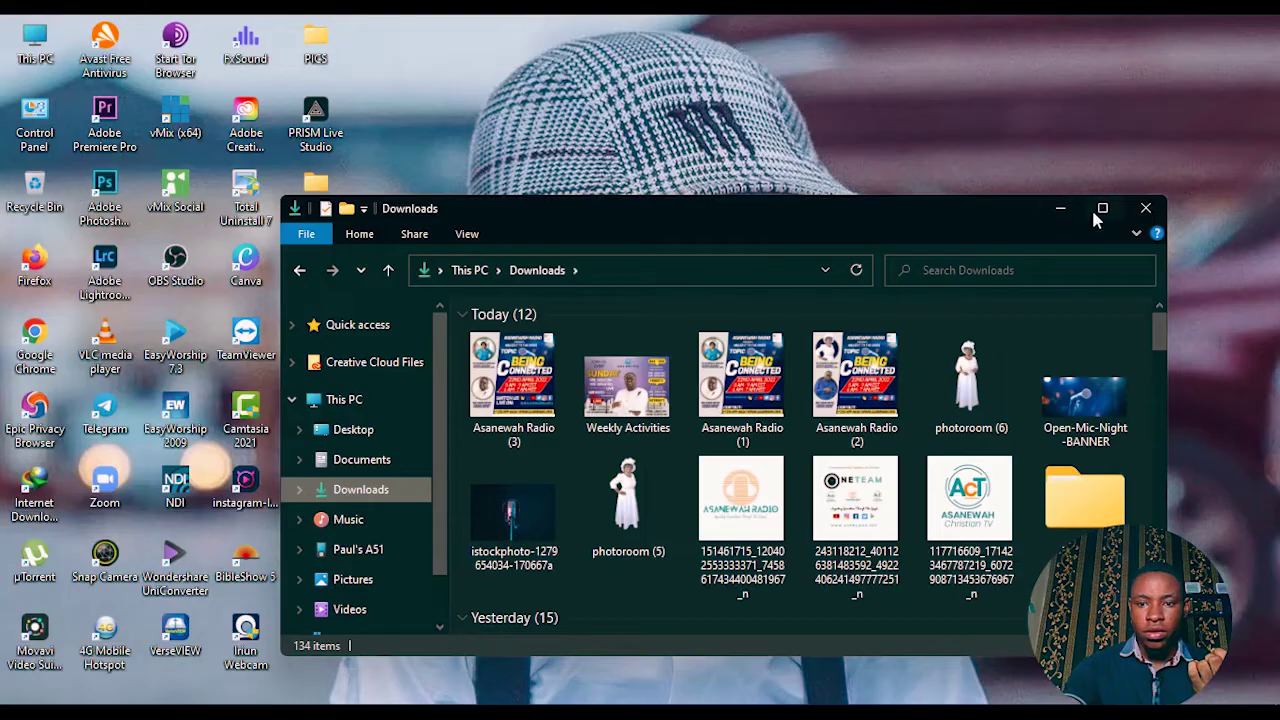
left_click(1101, 208)
double_click(356, 365)
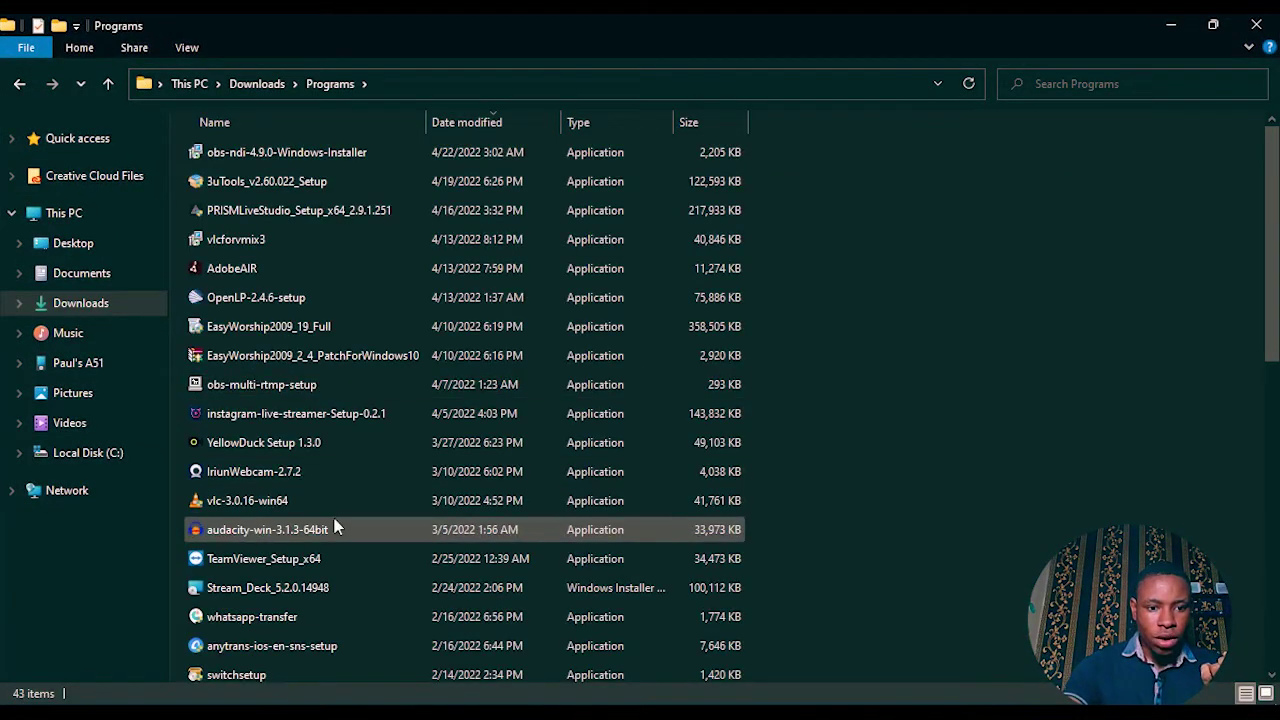
Step: Run the IriunWebcam-2.7.2 installer as administrator and minimise the File Explorer window
left_click(288, 478)
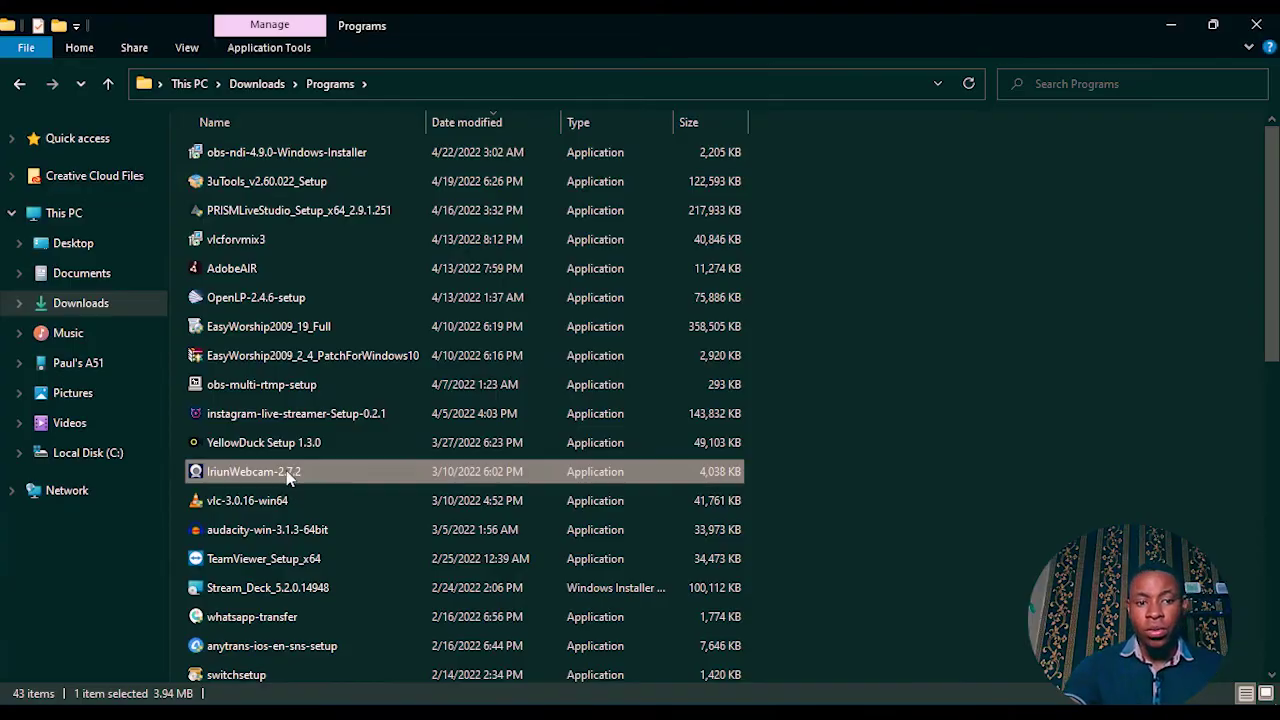
right_click(288, 478)
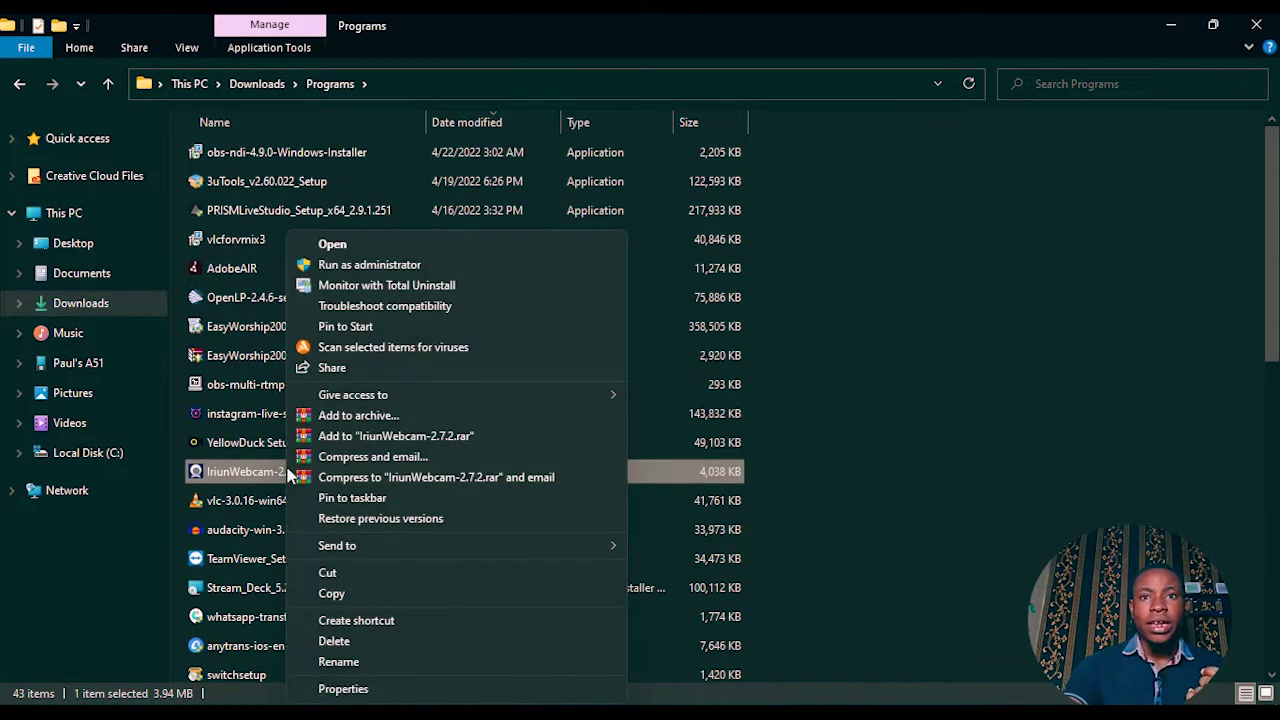
left_click(330, 264)
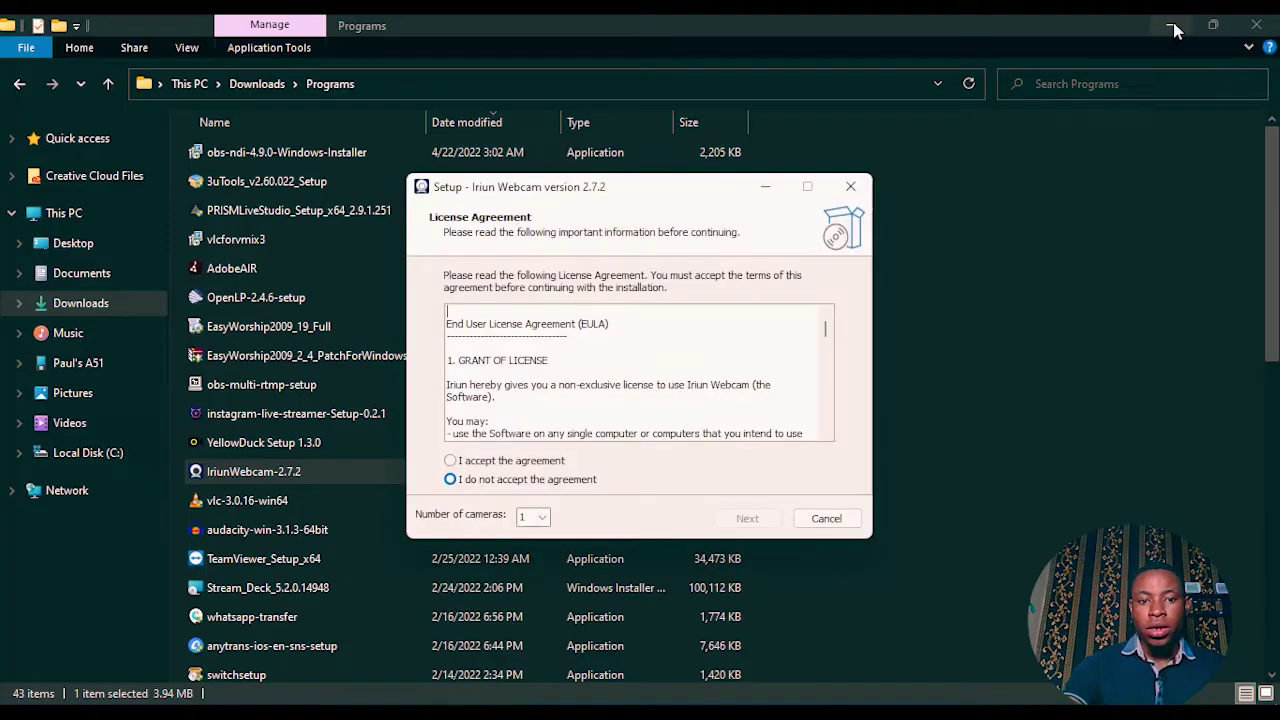
left_click(1171, 25)
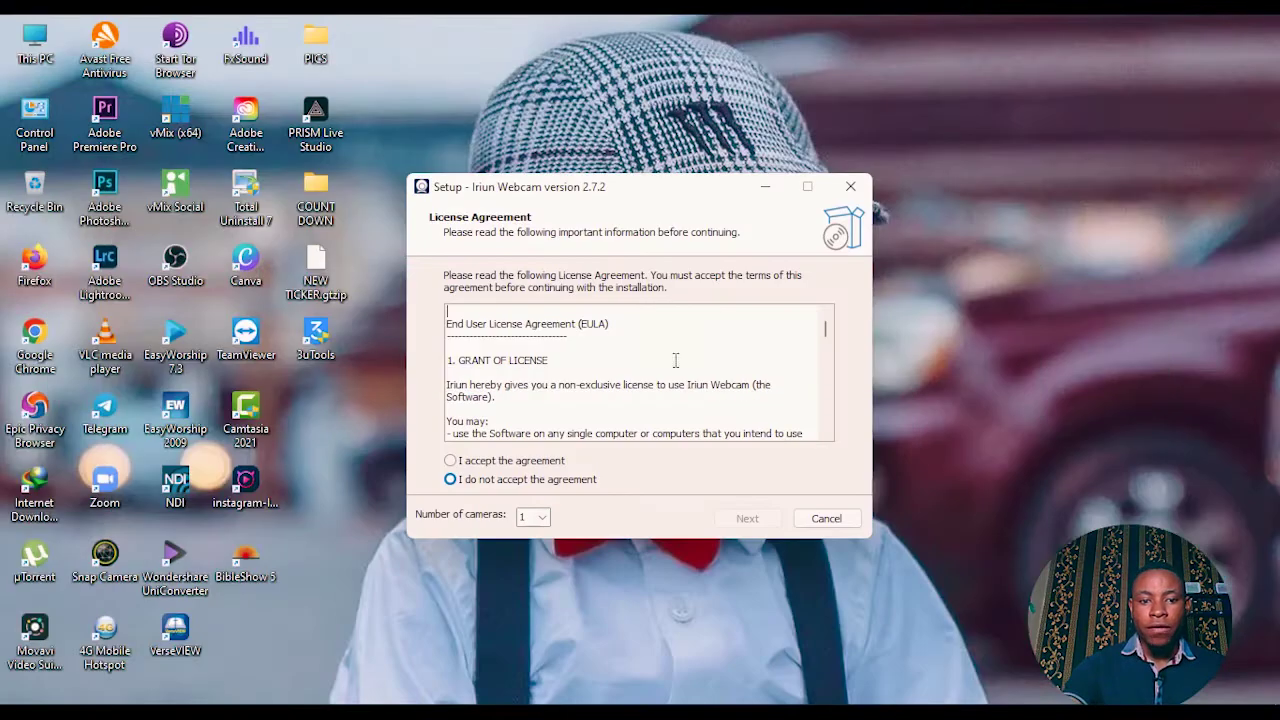
Step: Set the number of cameras to 4 in the Iriun Webcam setup and accept the license agreement
left_click(541, 518)
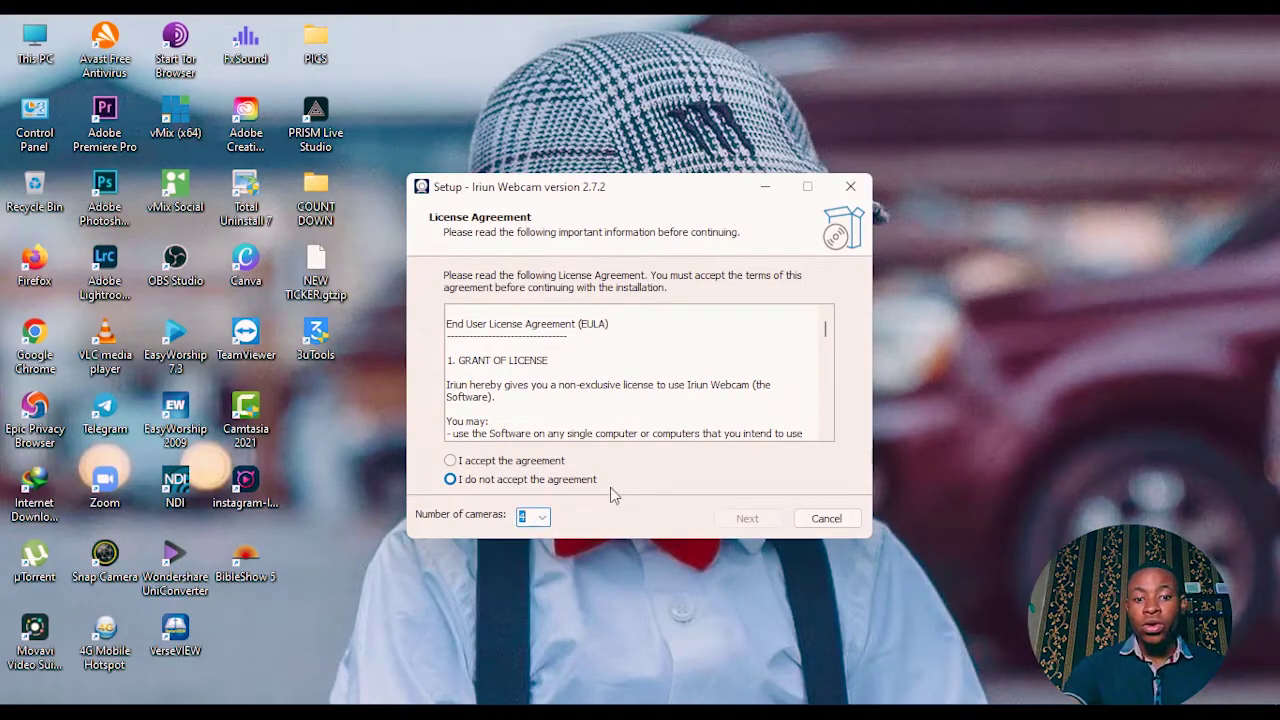
left_click(524, 462)
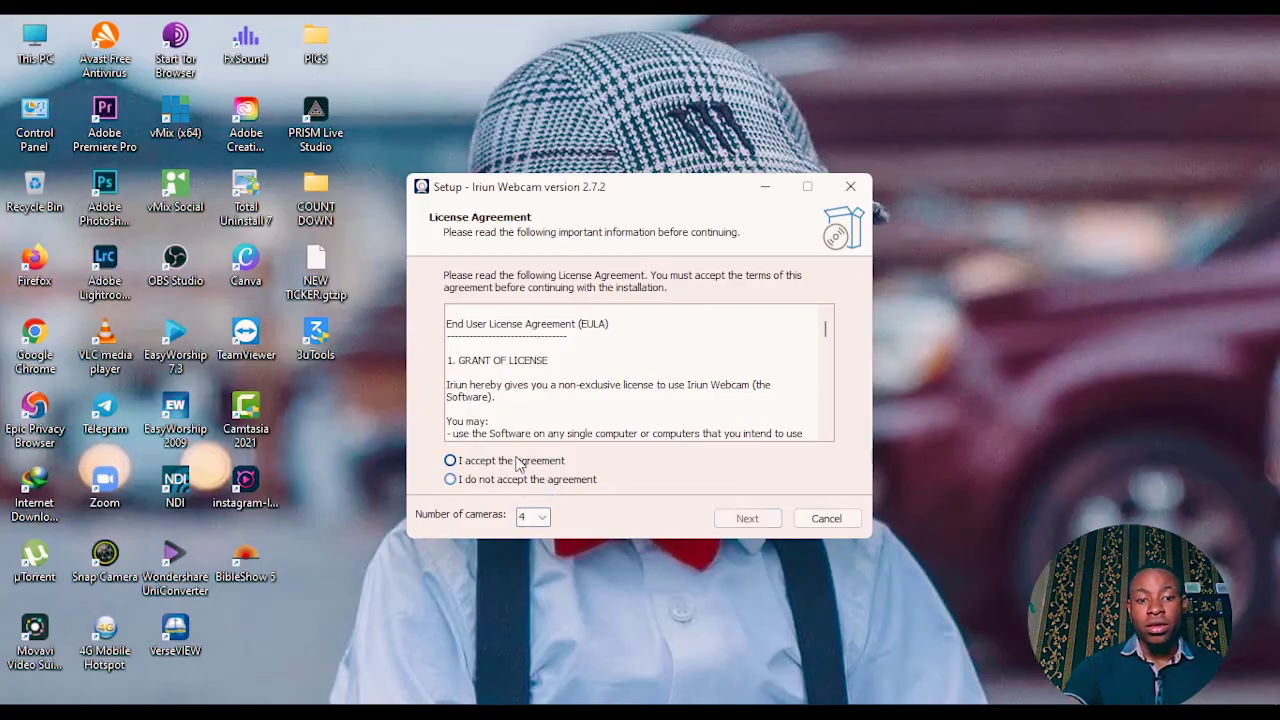
left_click(750, 519)
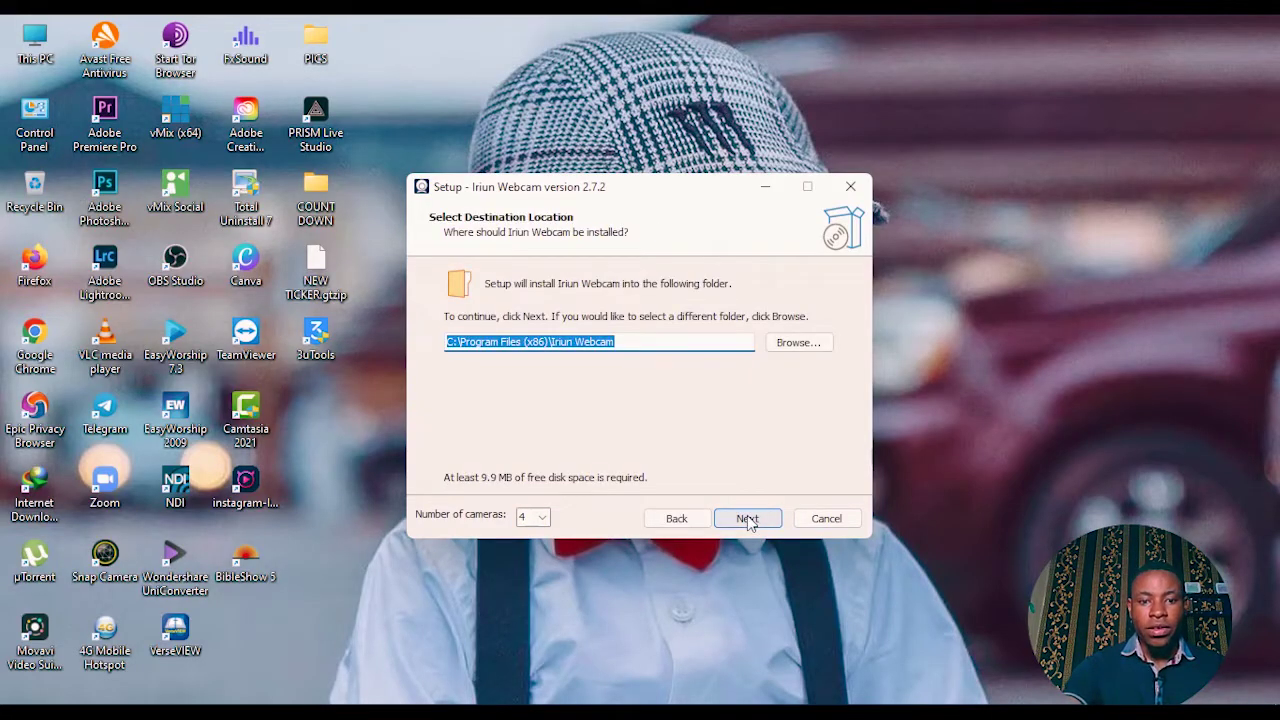
Step: Install Iriun Webcam into C:\Program Files (x86)\Iriun Webcam and finish the setup without starting Iriun Webcam Server
left_click(750, 519)
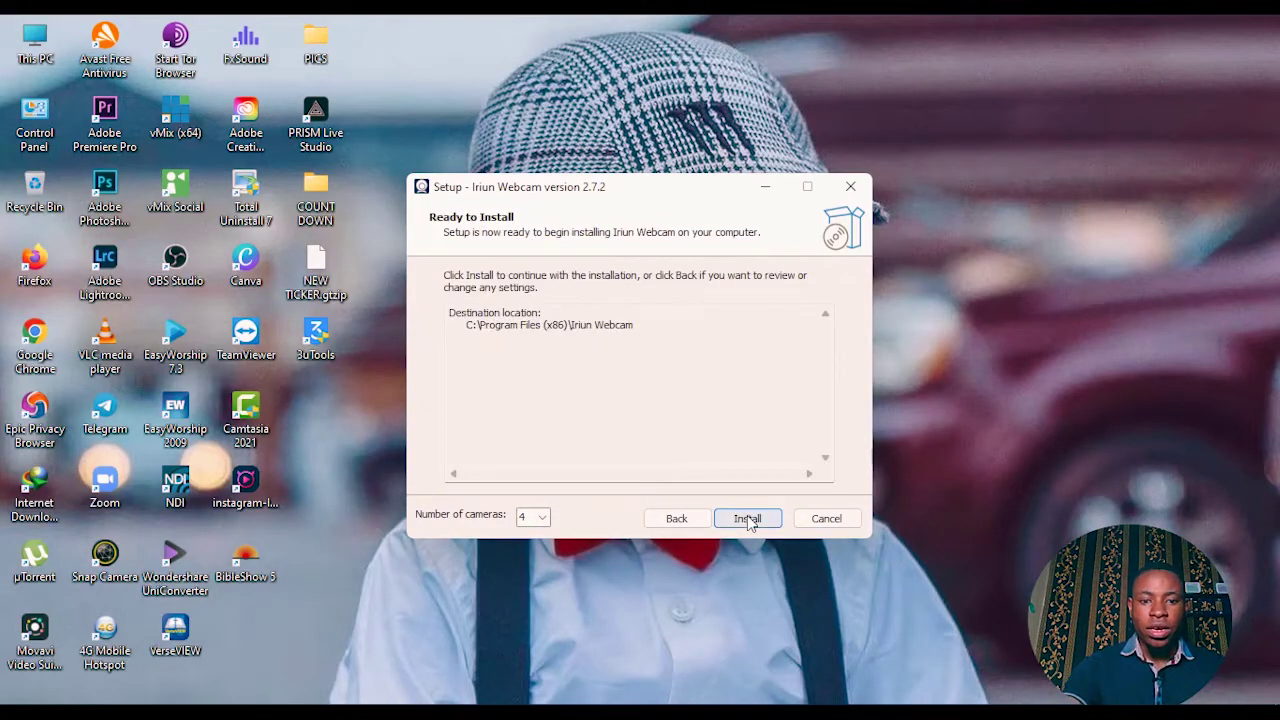
left_click(750, 521)
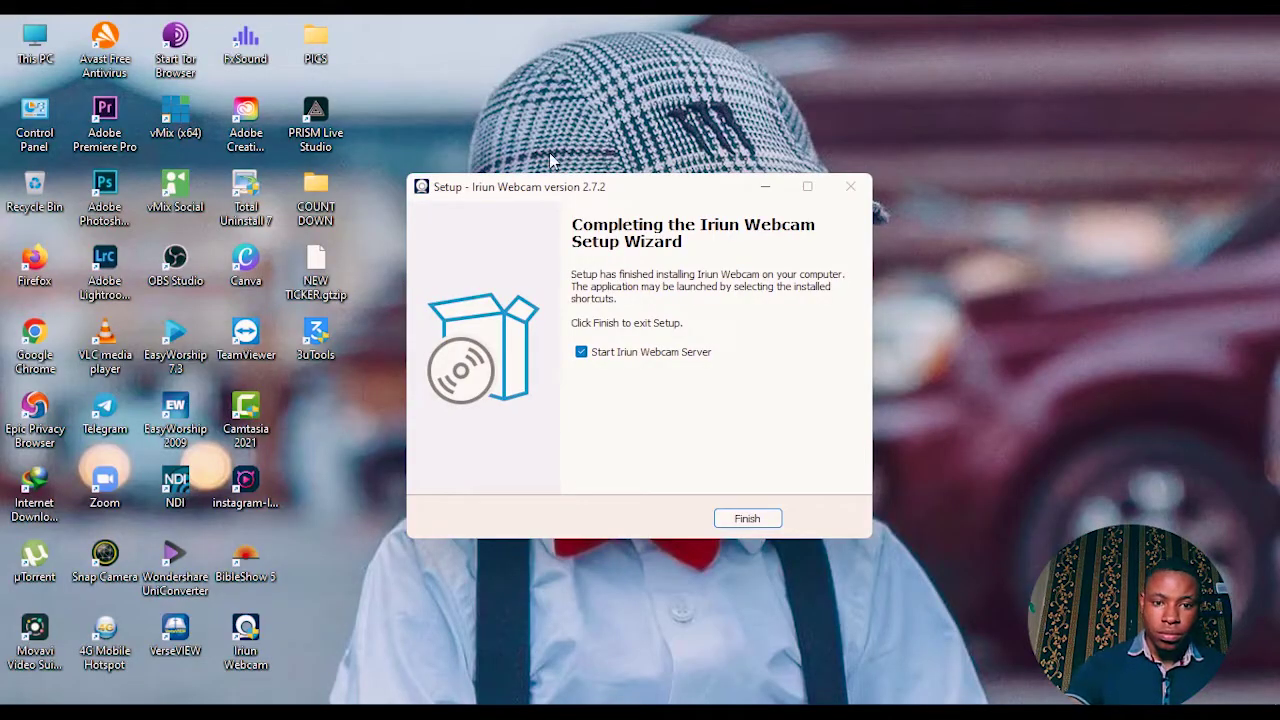
left_click(582, 352)
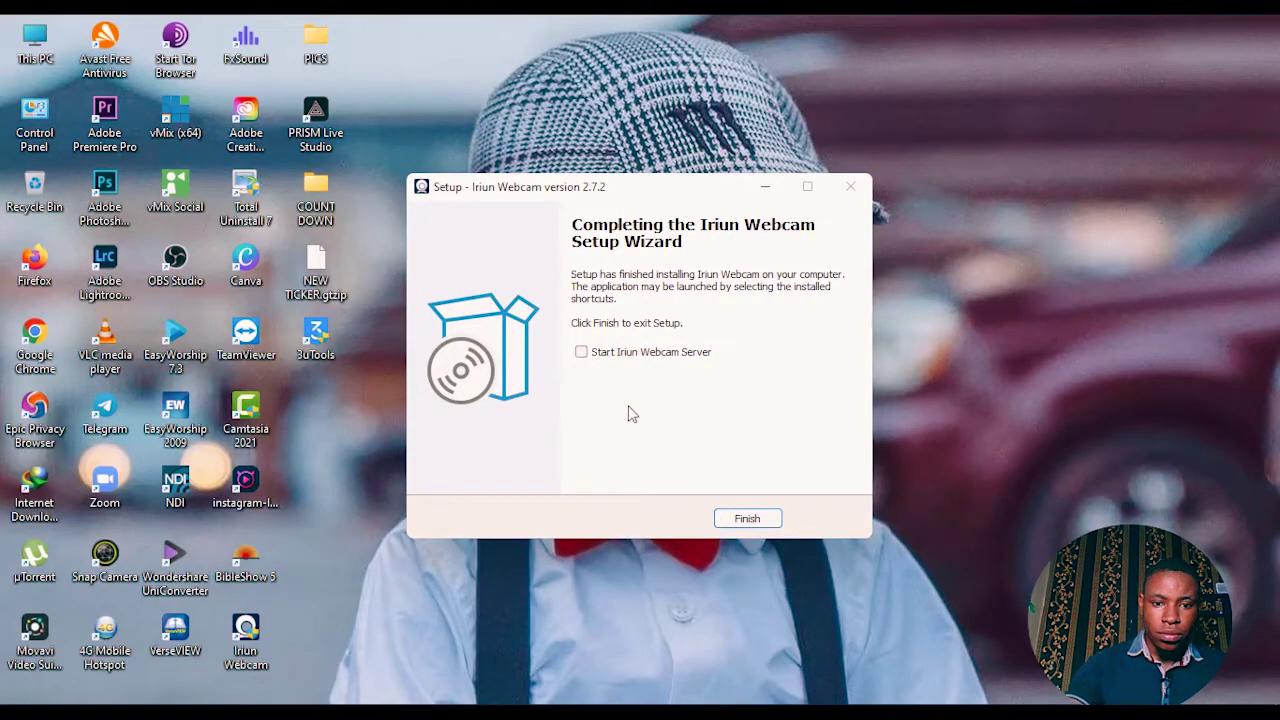
left_click(762, 525)
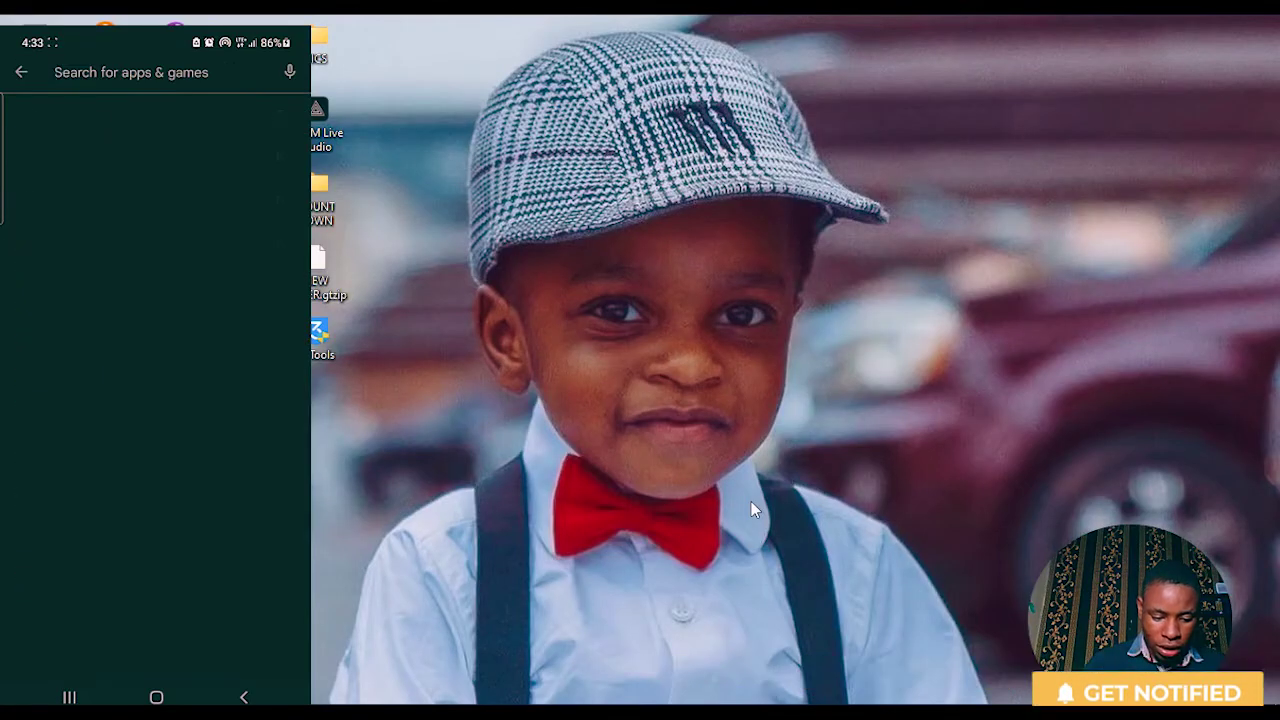
Step: In the phone's app store, search for "irium web" and open the Iriun 4K Webcam for PC and Mac page
type("irium")
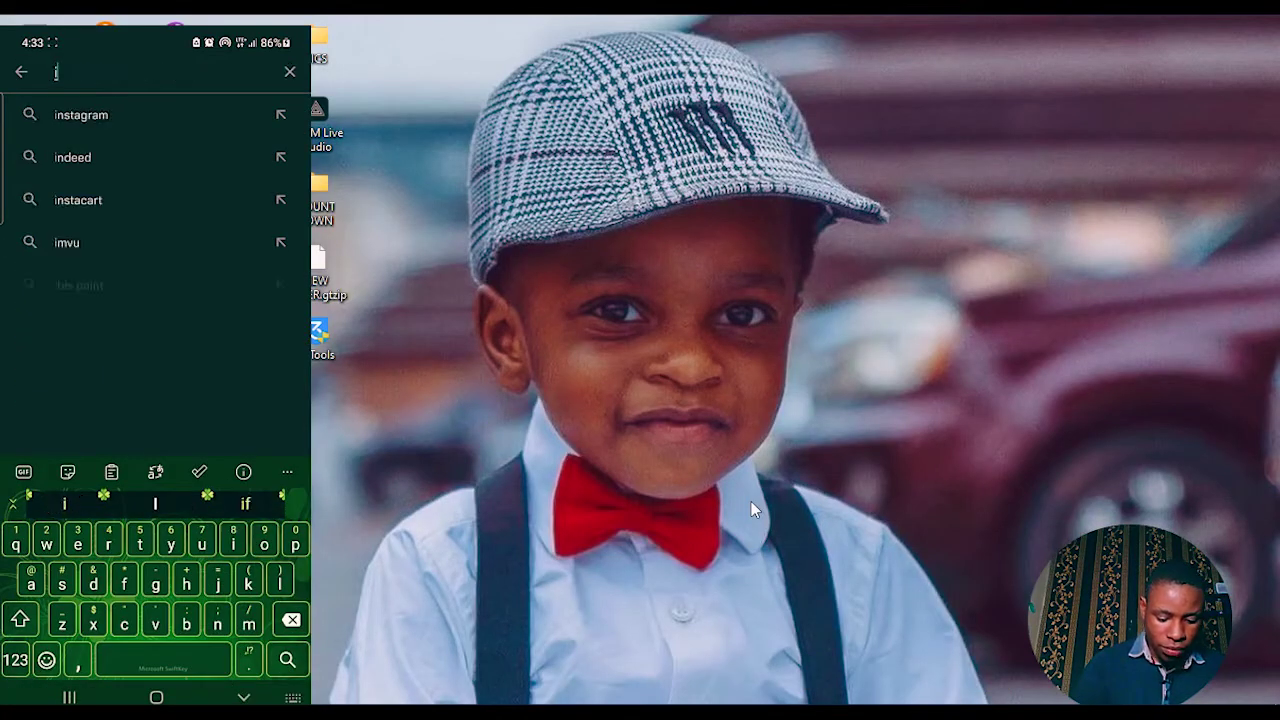
key("BackSpace")
type("n web")
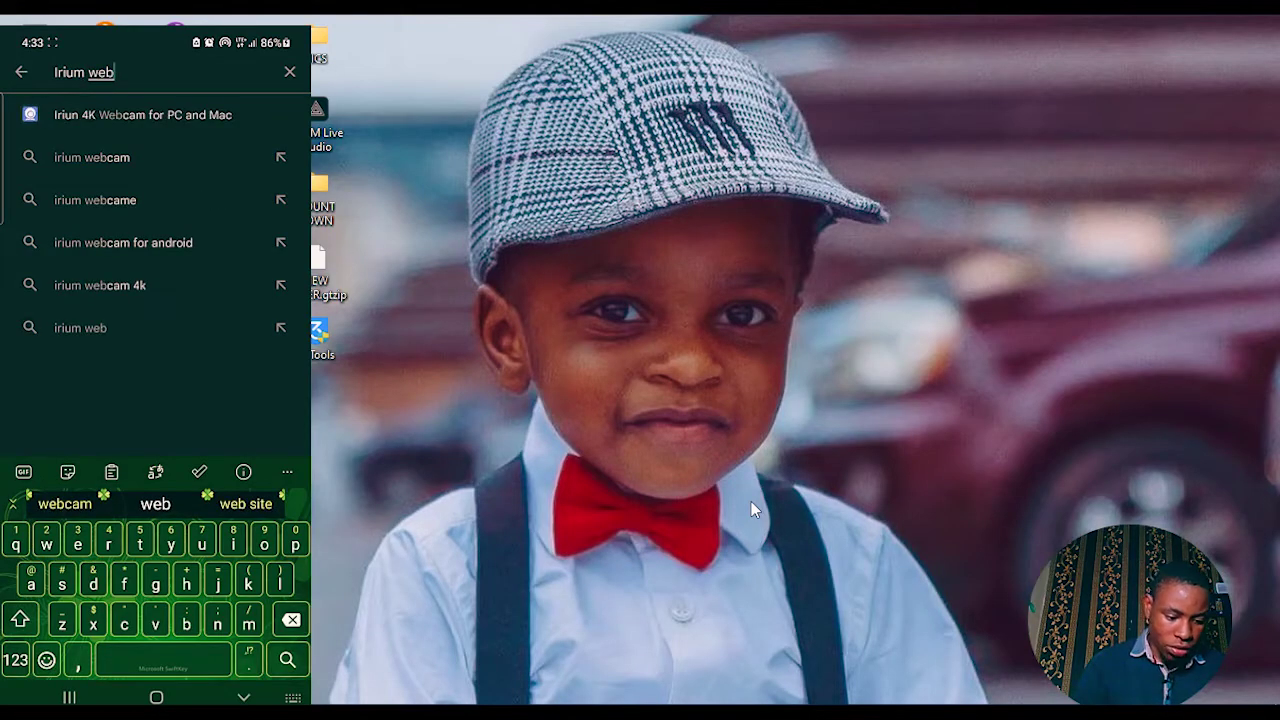
left_click(143, 114)
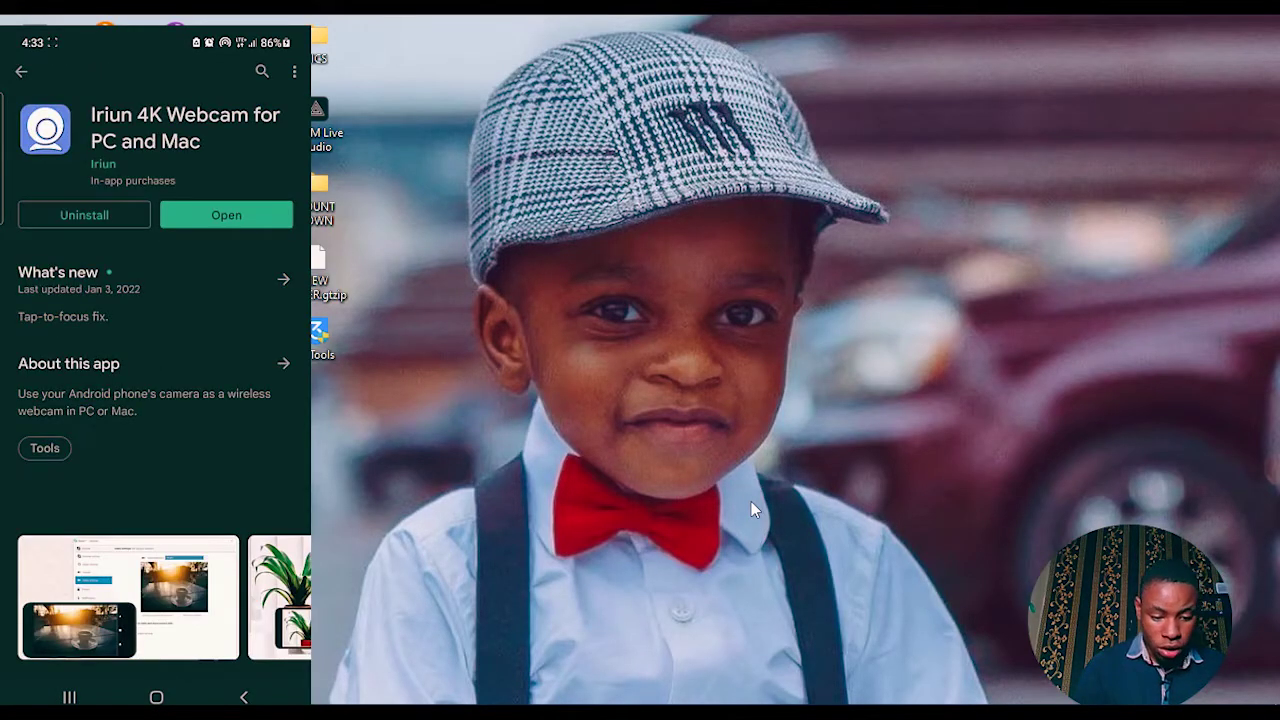
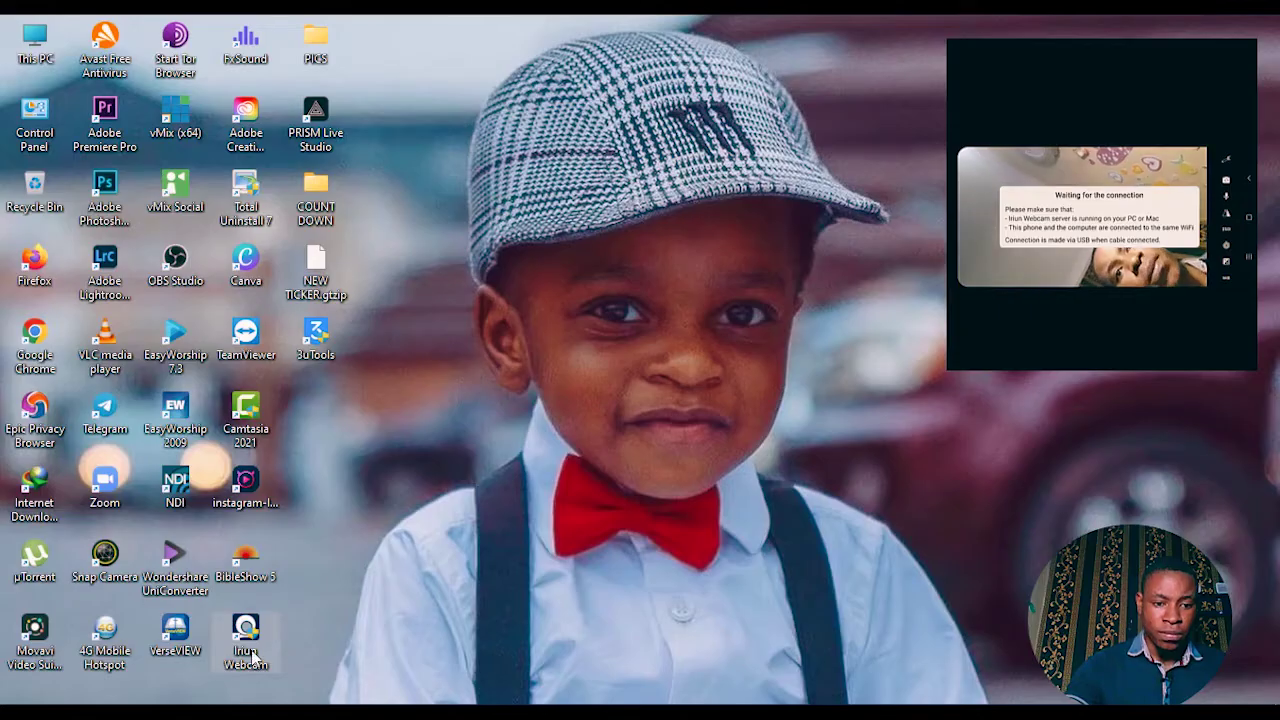
Step: Launch Iriun Webcam on the computer and set Camera #1's video format to 1920 x 1080 after trying 3840 x 2160
left_click(250, 655)
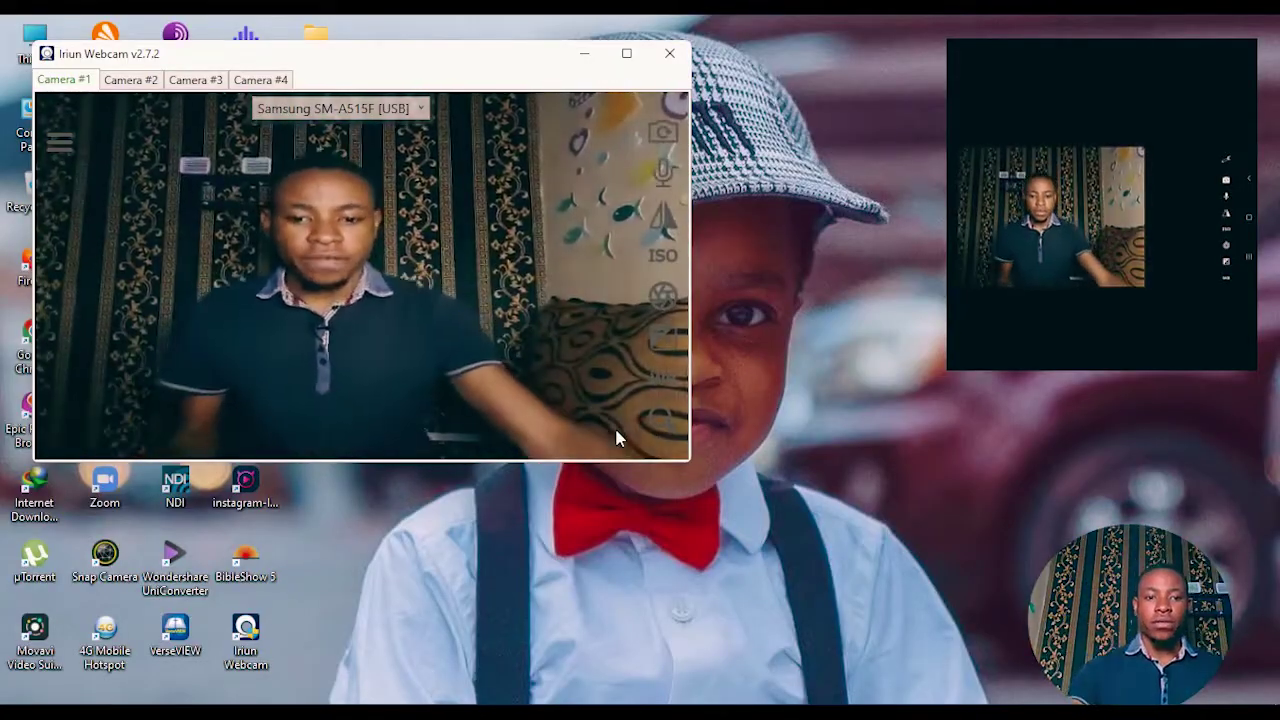
left_click(60, 145)
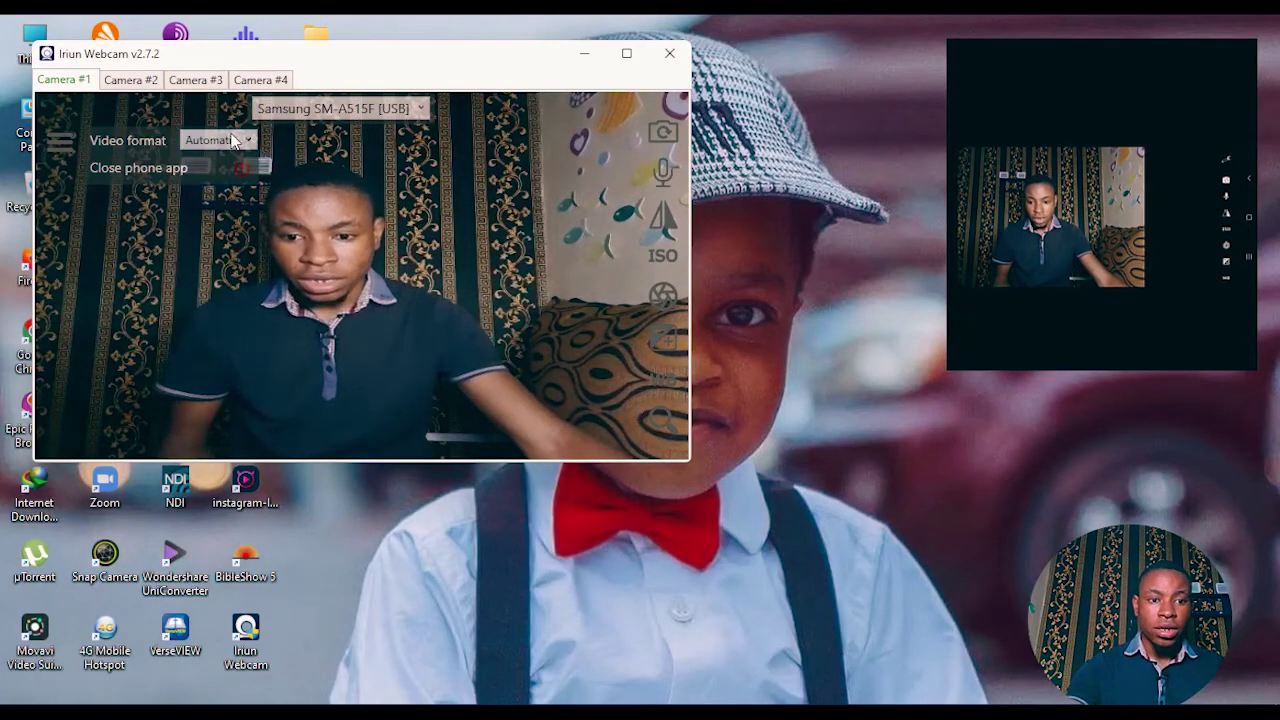
left_click(233, 140)
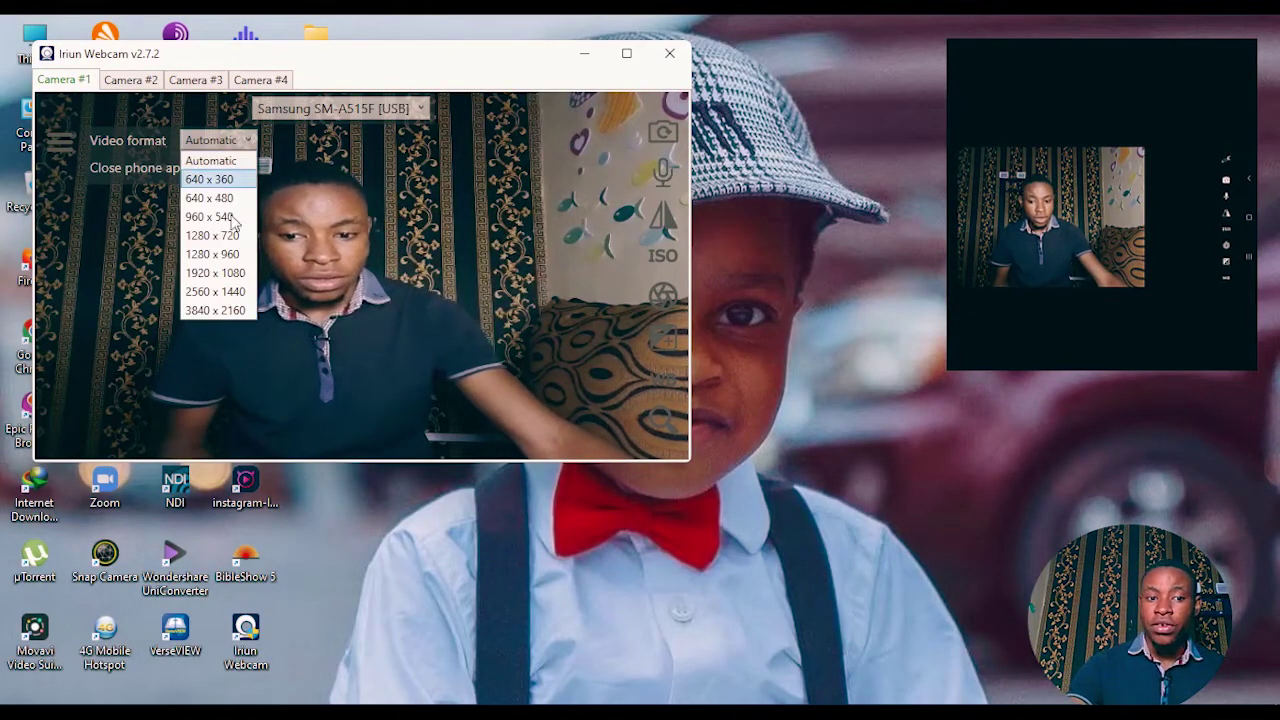
left_click(218, 311)
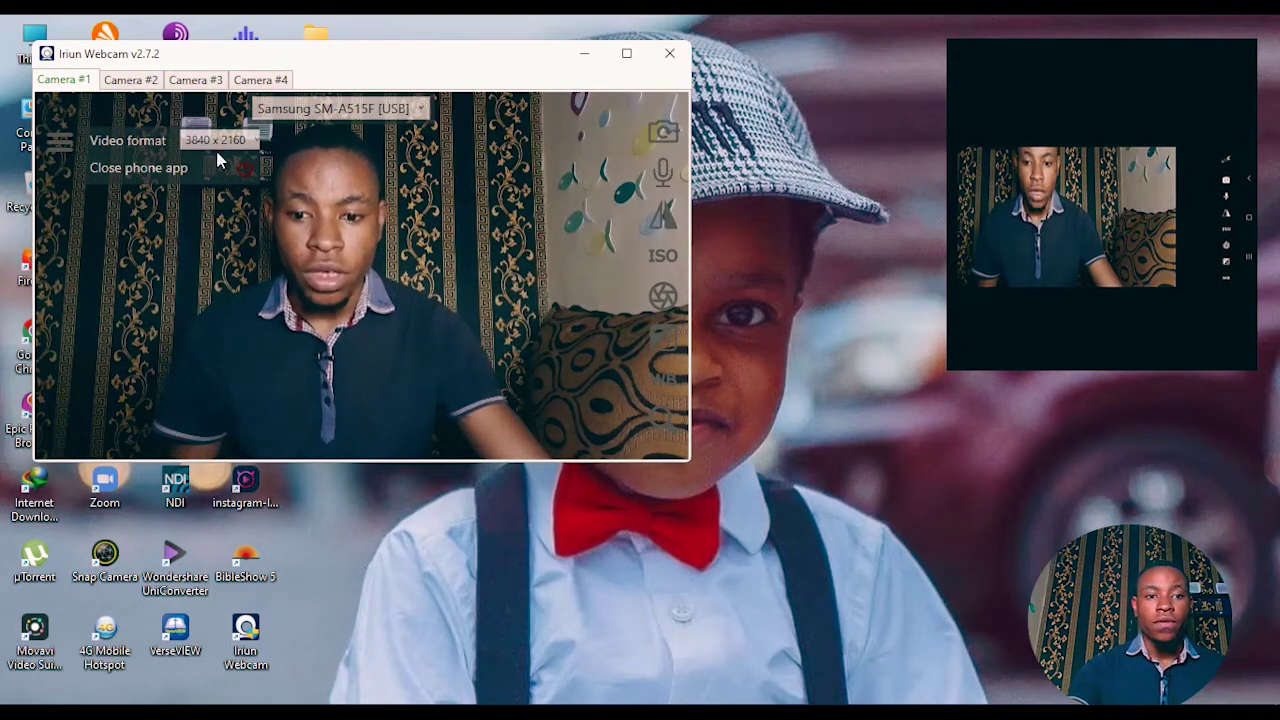
left_click(215, 140)
left_click(218, 273)
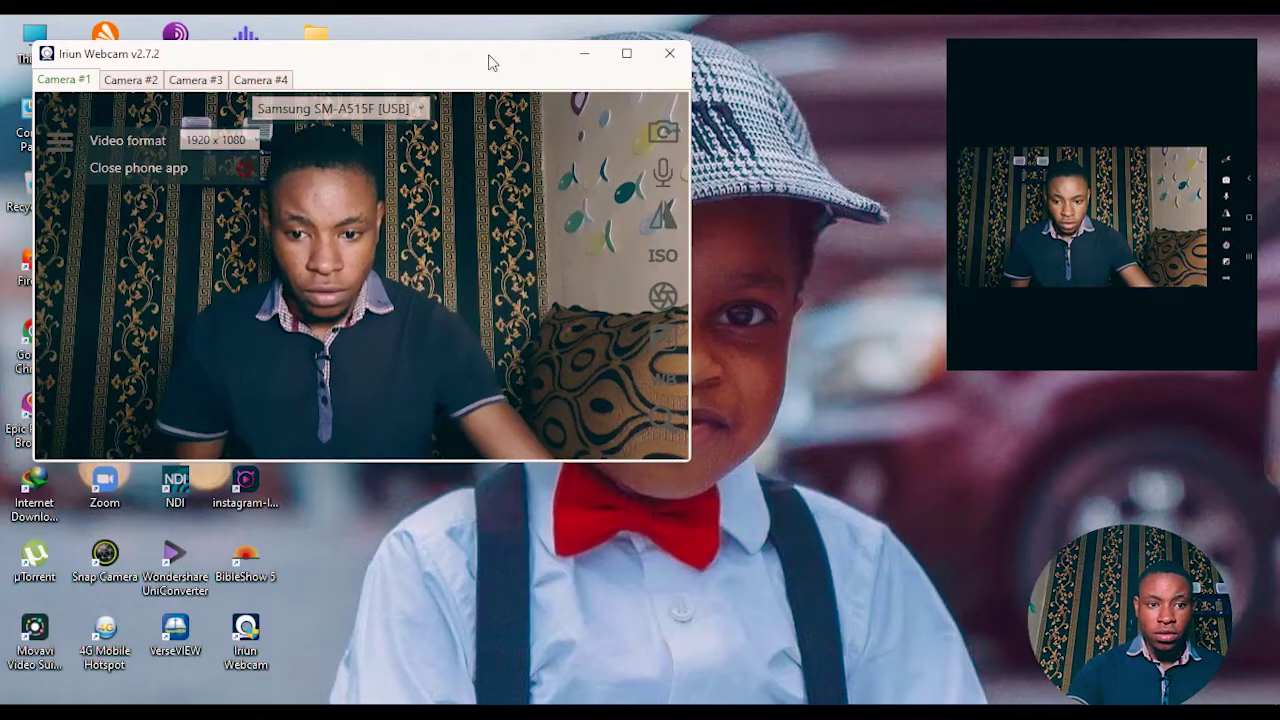
Step: Look through the Camera #1 to Camera #4 views in Iriun Webcam to compare their phone connections
left_click(126, 82)
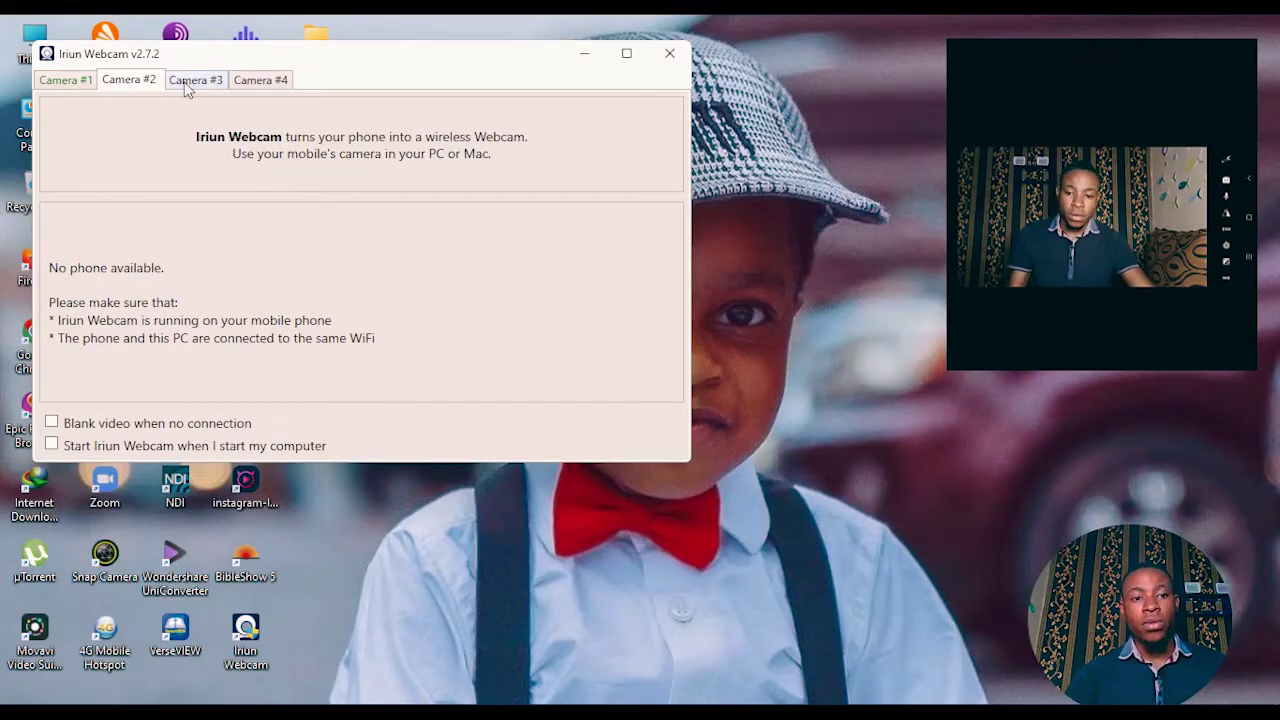
left_click(279, 86)
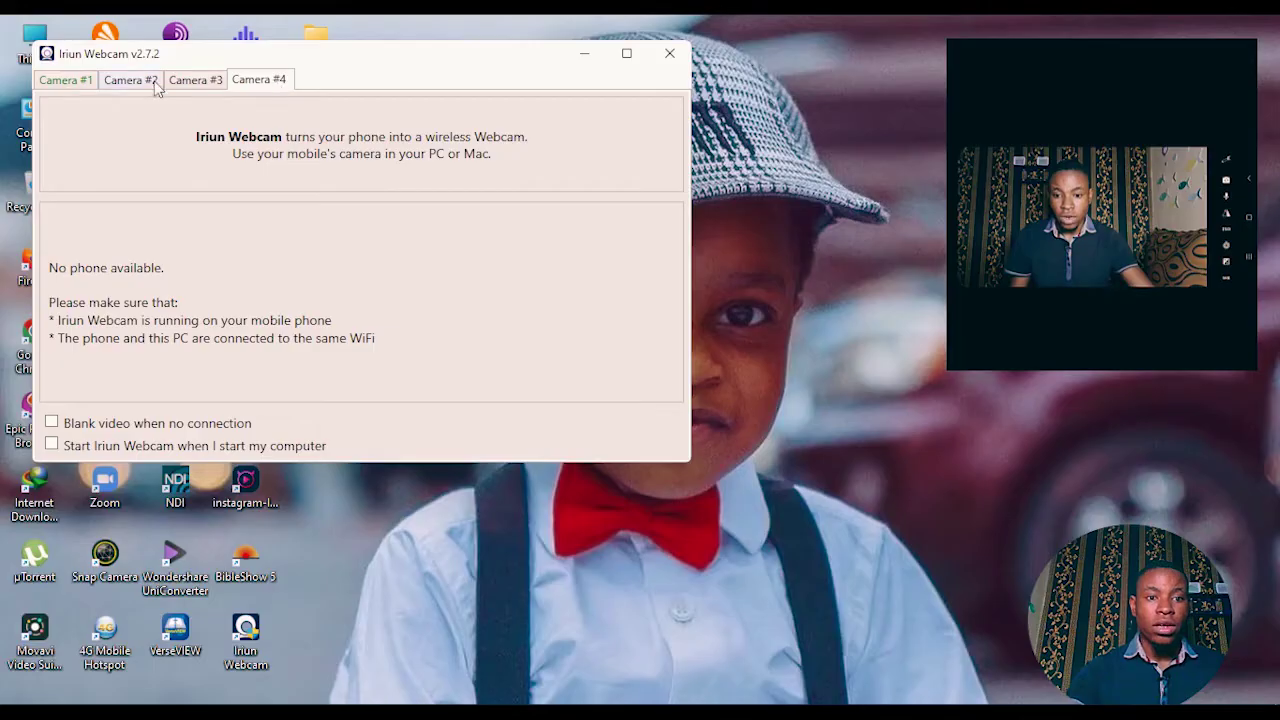
left_click(210, 88)
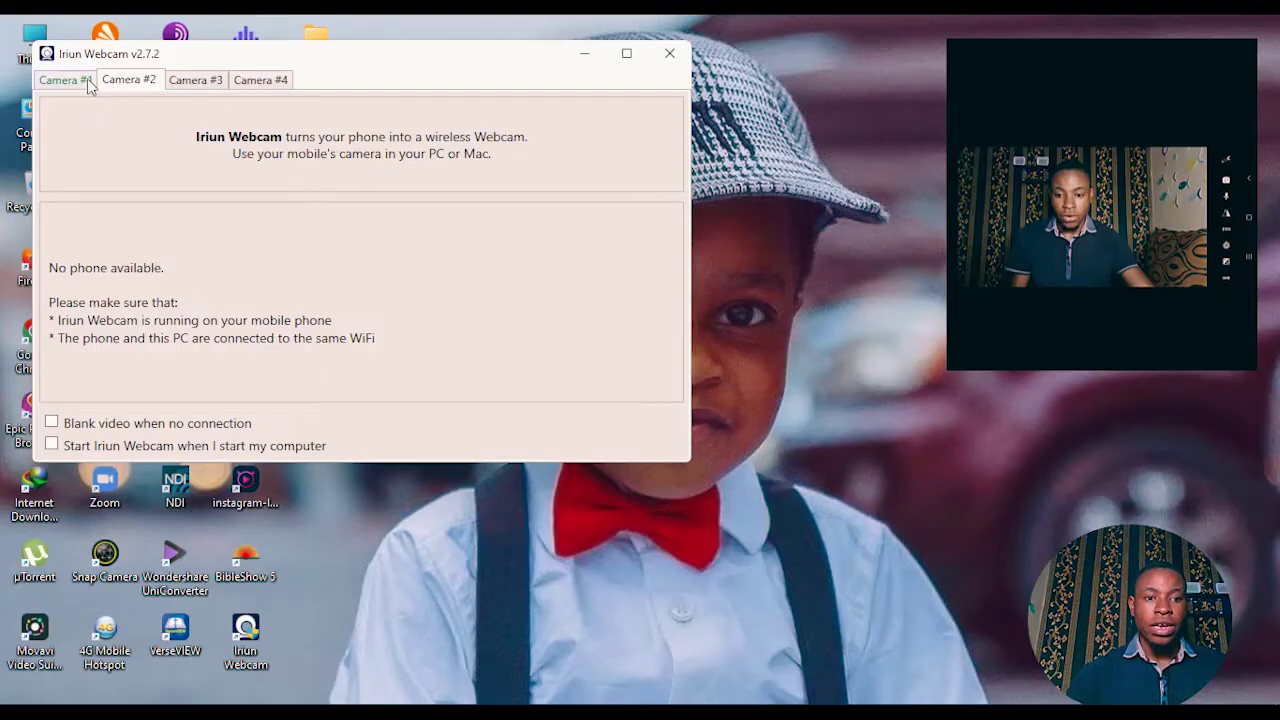
left_click(88, 84)
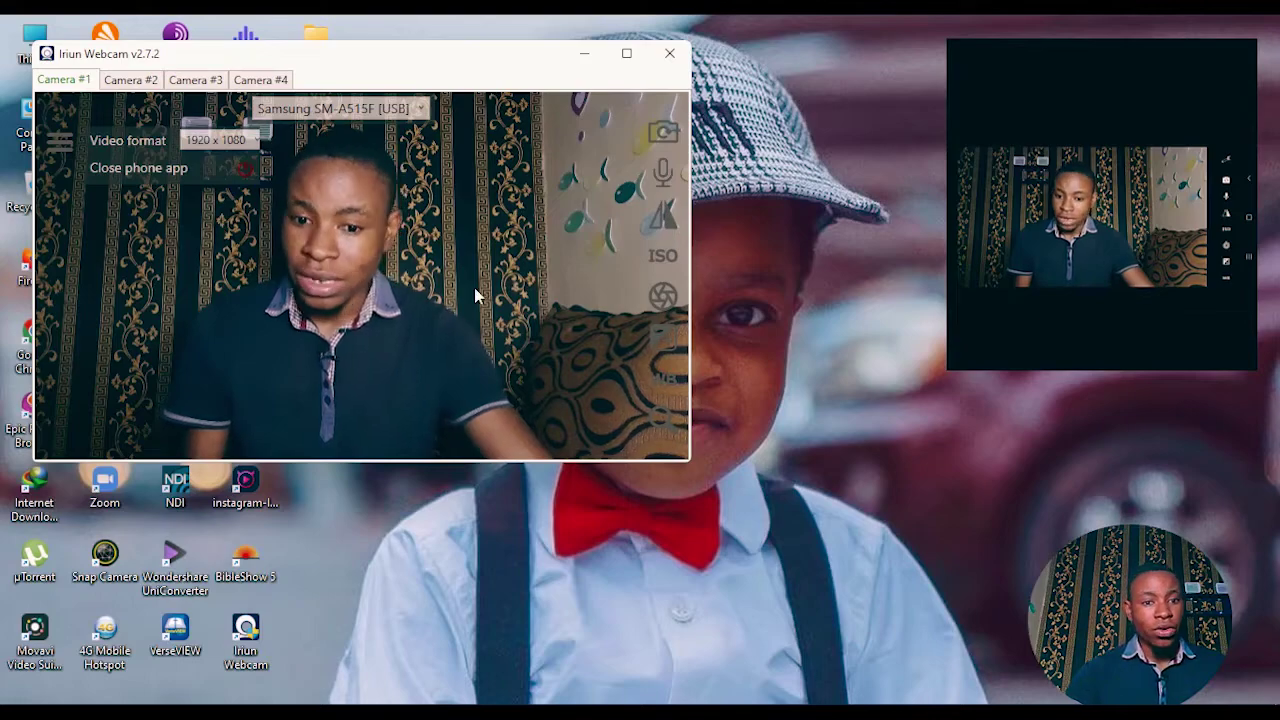
left_click(127, 82)
left_click(72, 84)
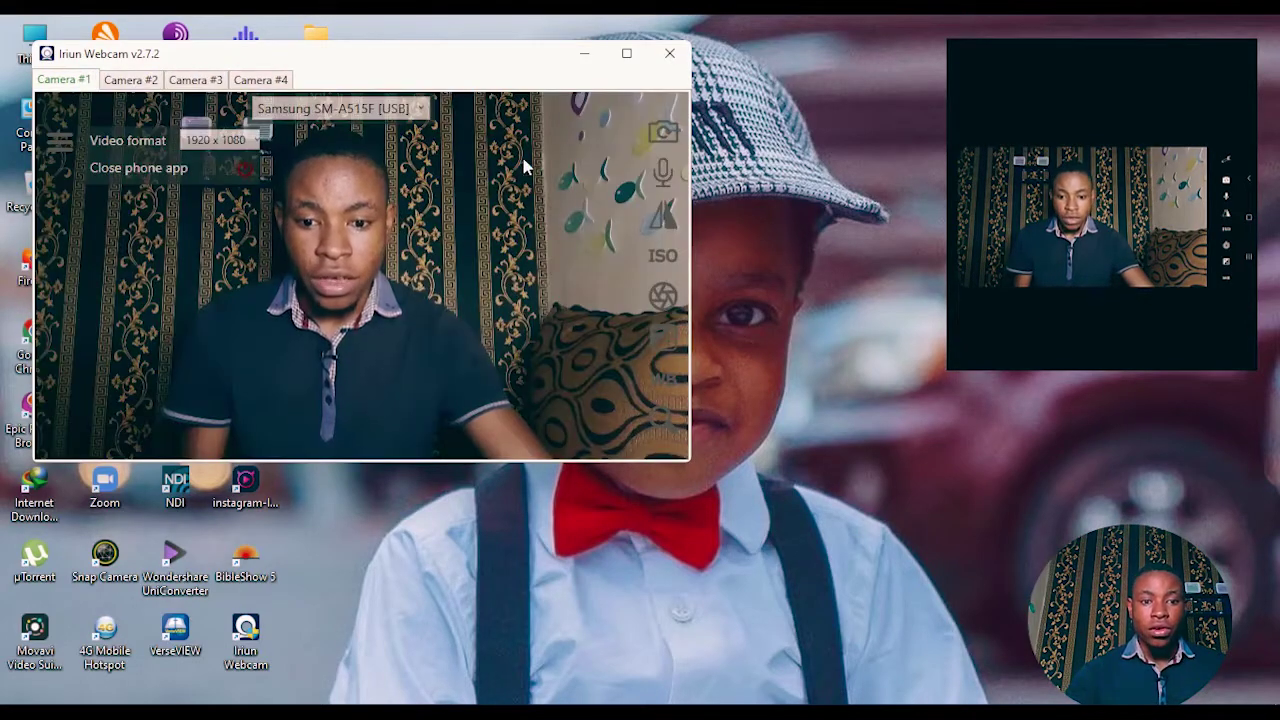
Step: Switch to OBS Studio, delete the existing WEBCAM source from the Experiment scene and transition the preview to the program output
left_click(584, 55)
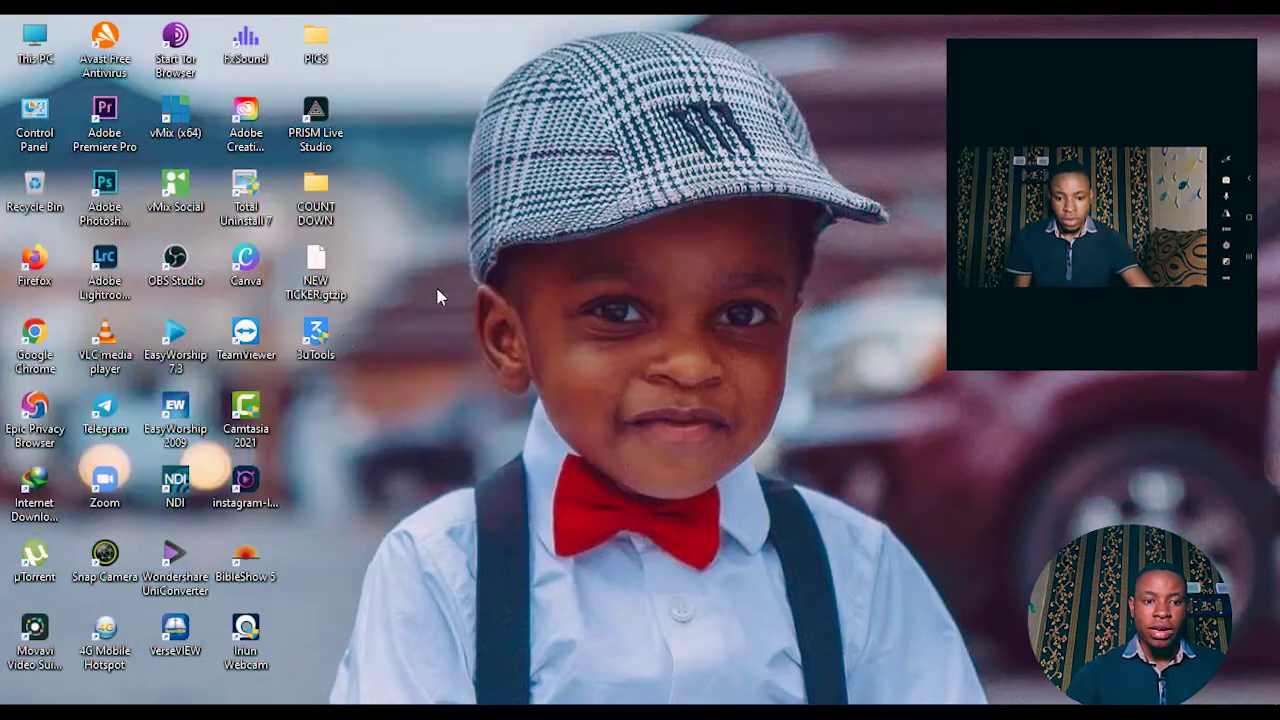
double_click(196, 268)
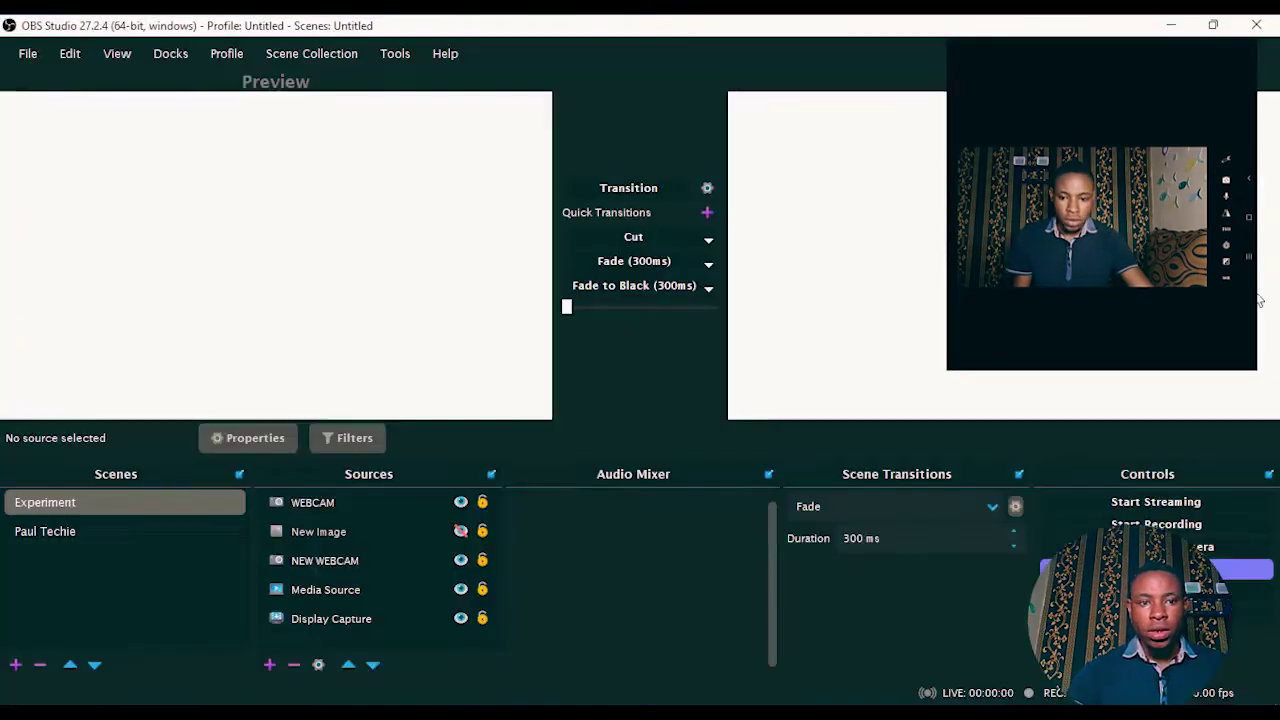
left_click(397, 501)
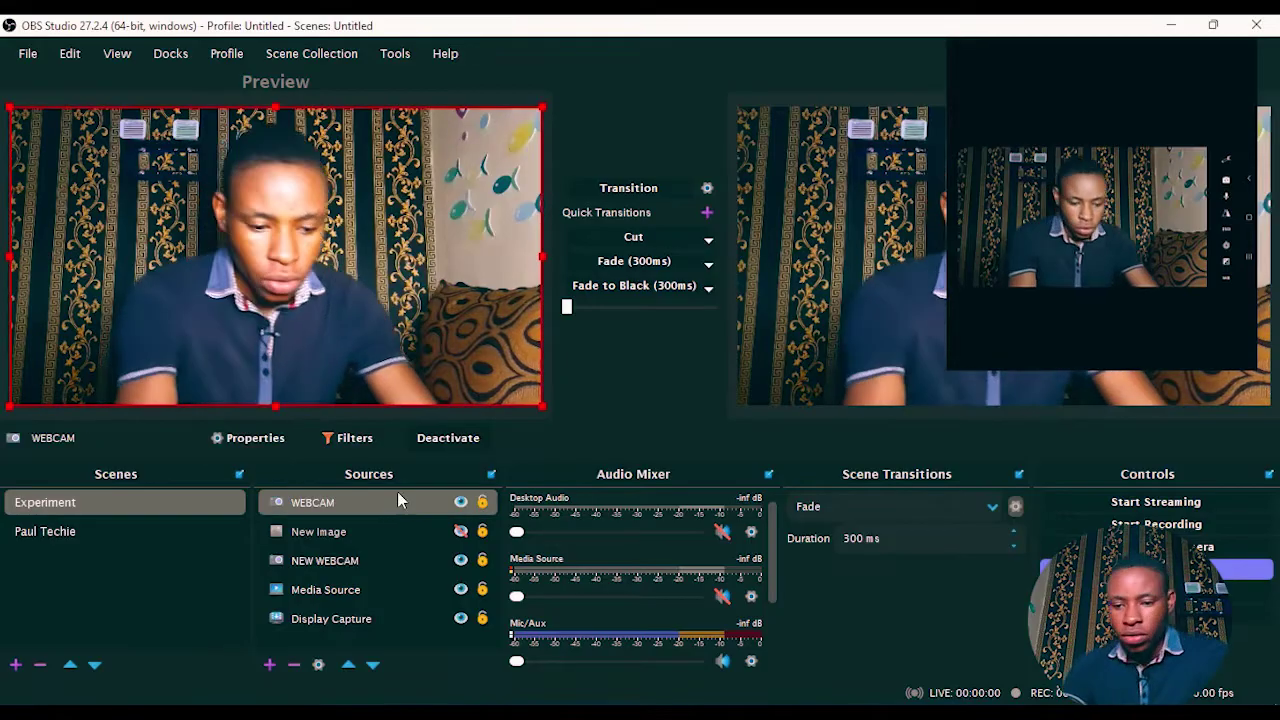
key("Delete")
left_click(723, 393)
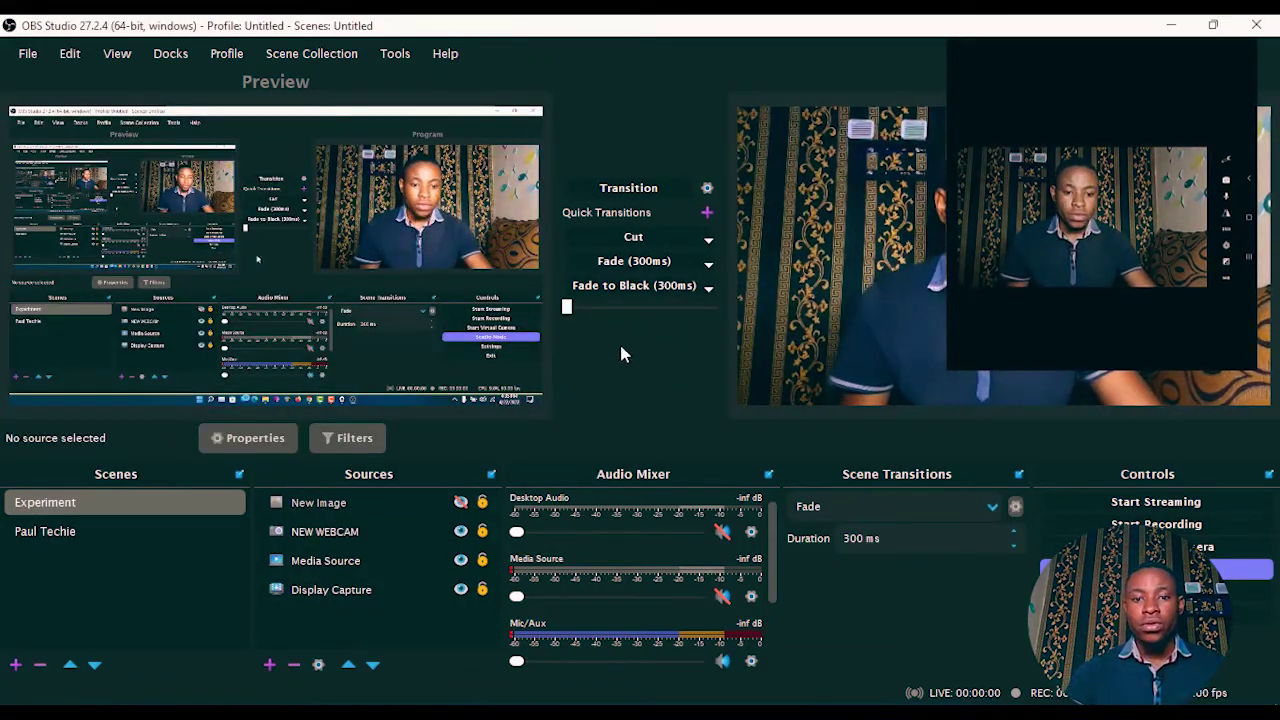
left_click(642, 188)
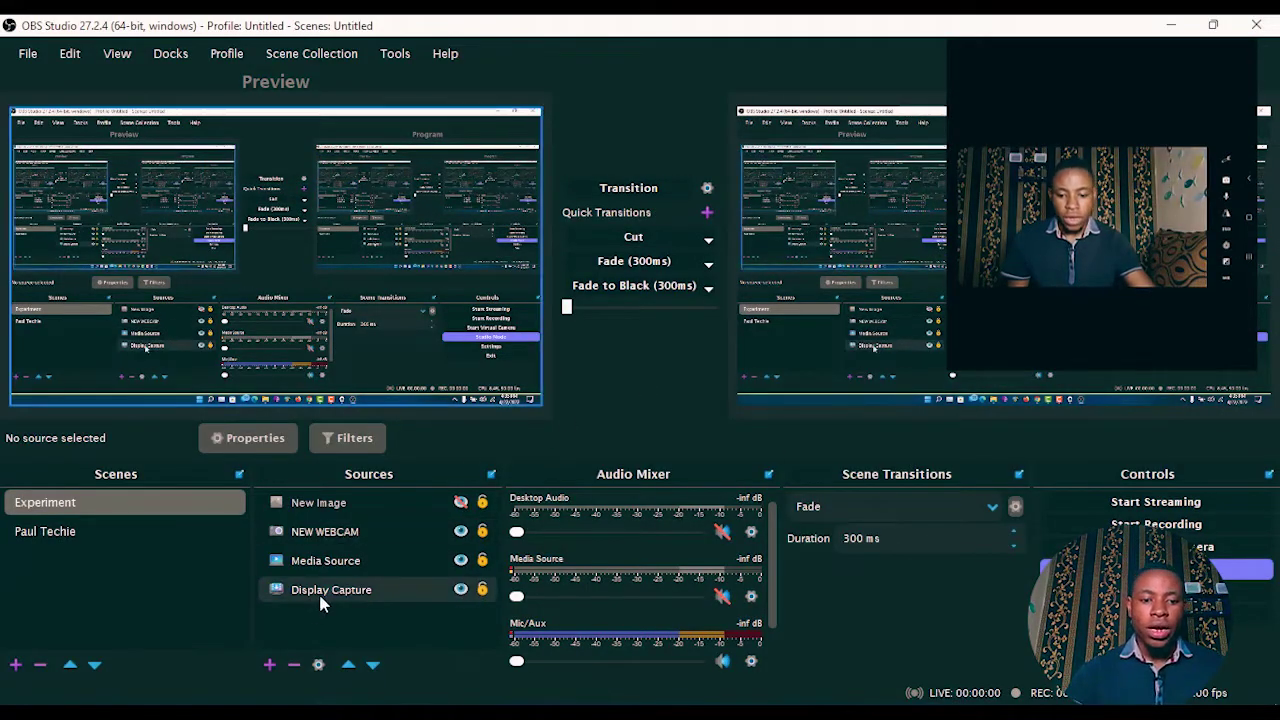
Step: Add a new Video Capture Device source named WEBCAM to the Experiment scene
left_click(270, 665)
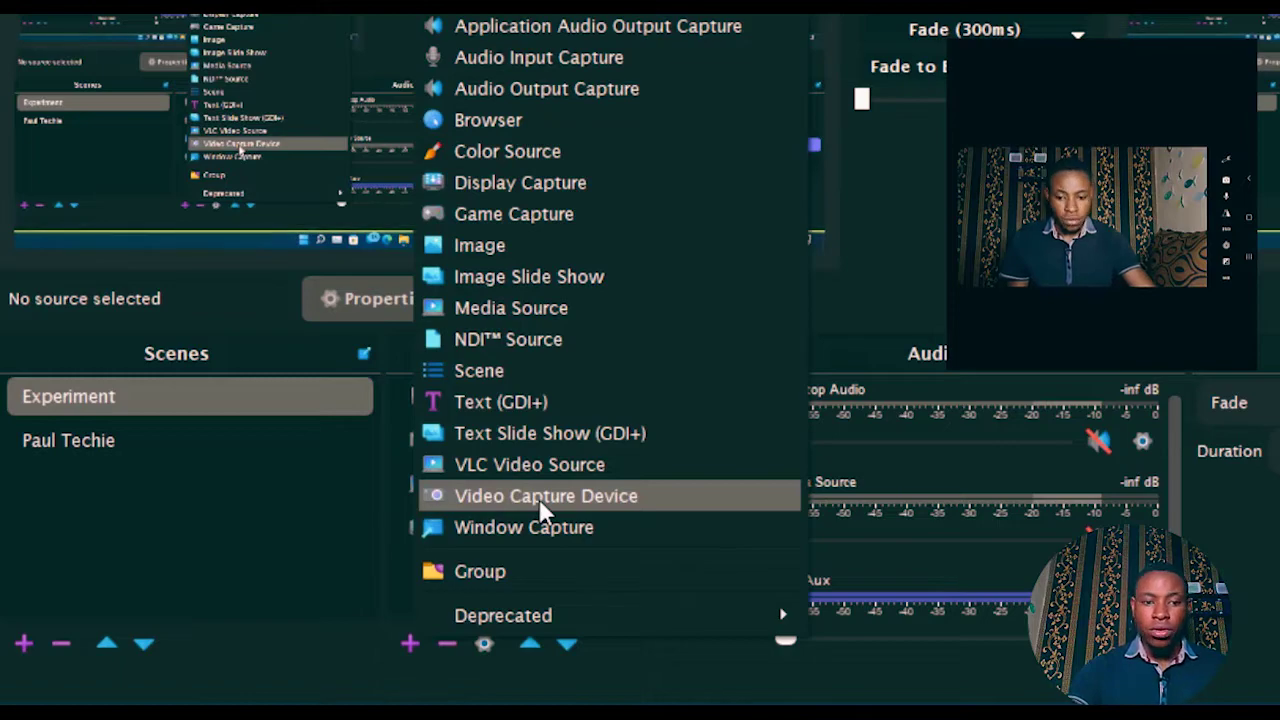
left_click(539, 498)
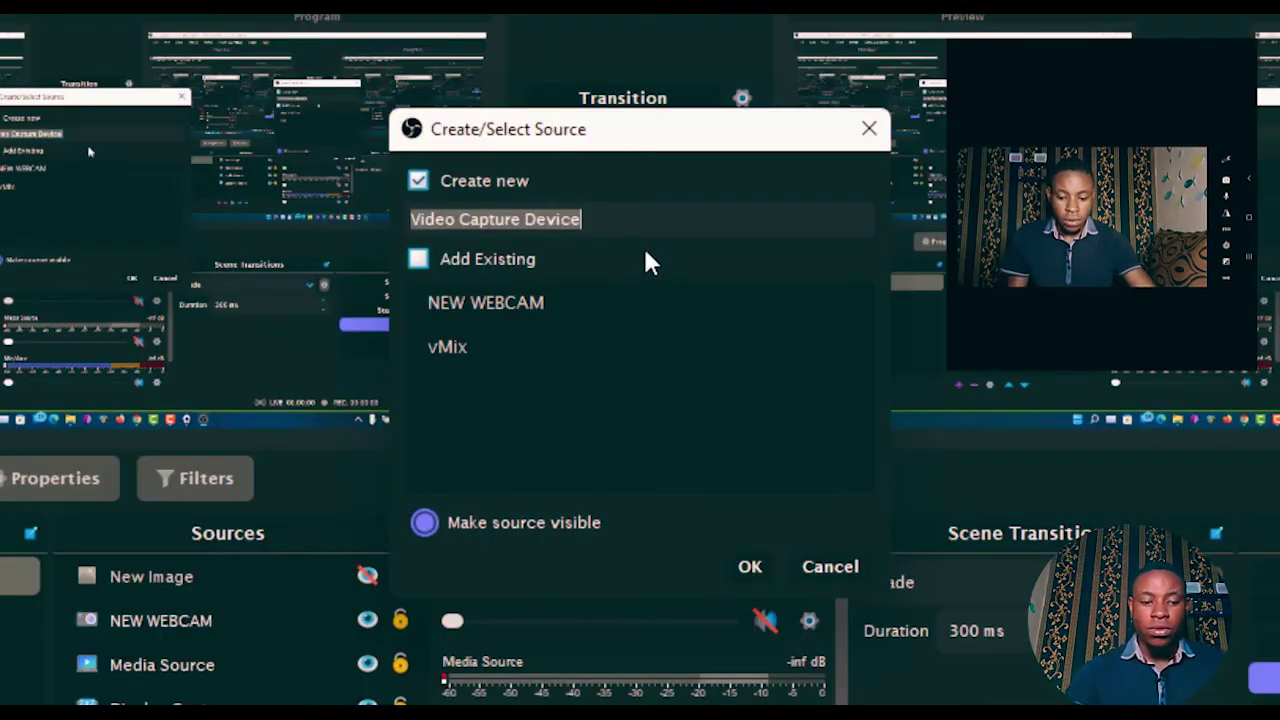
type("WEB")
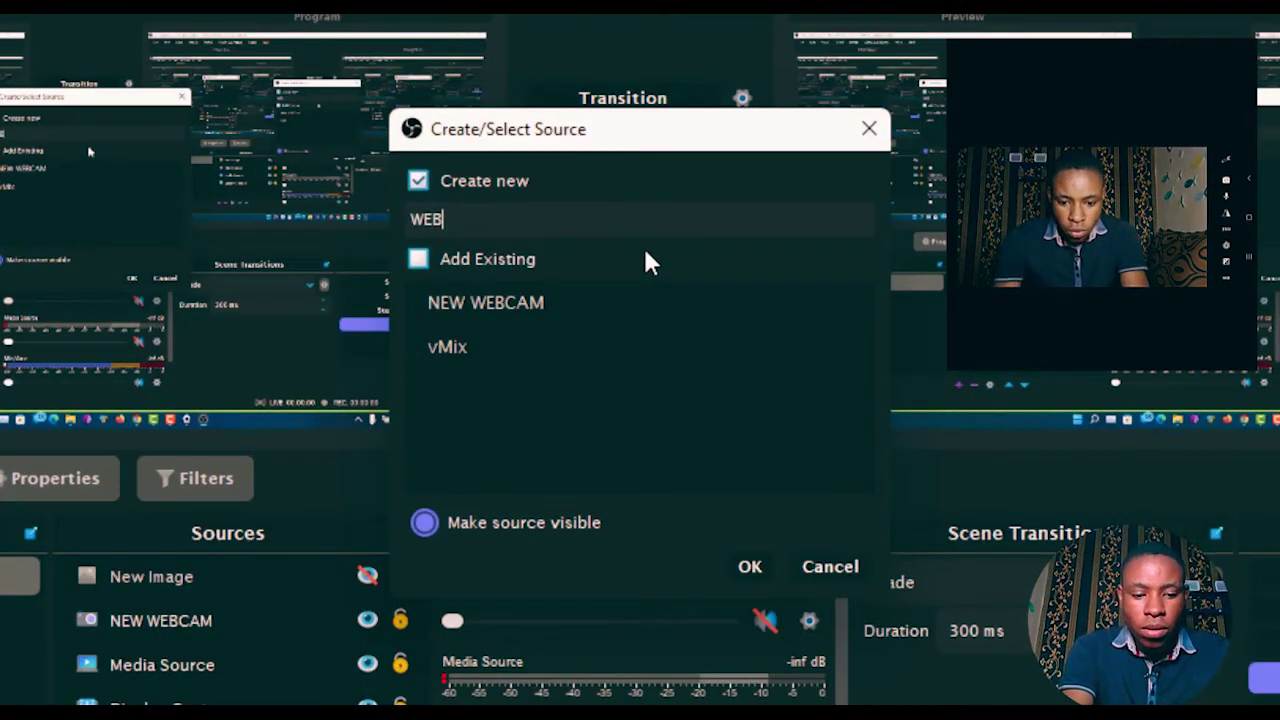
type("CAM1")
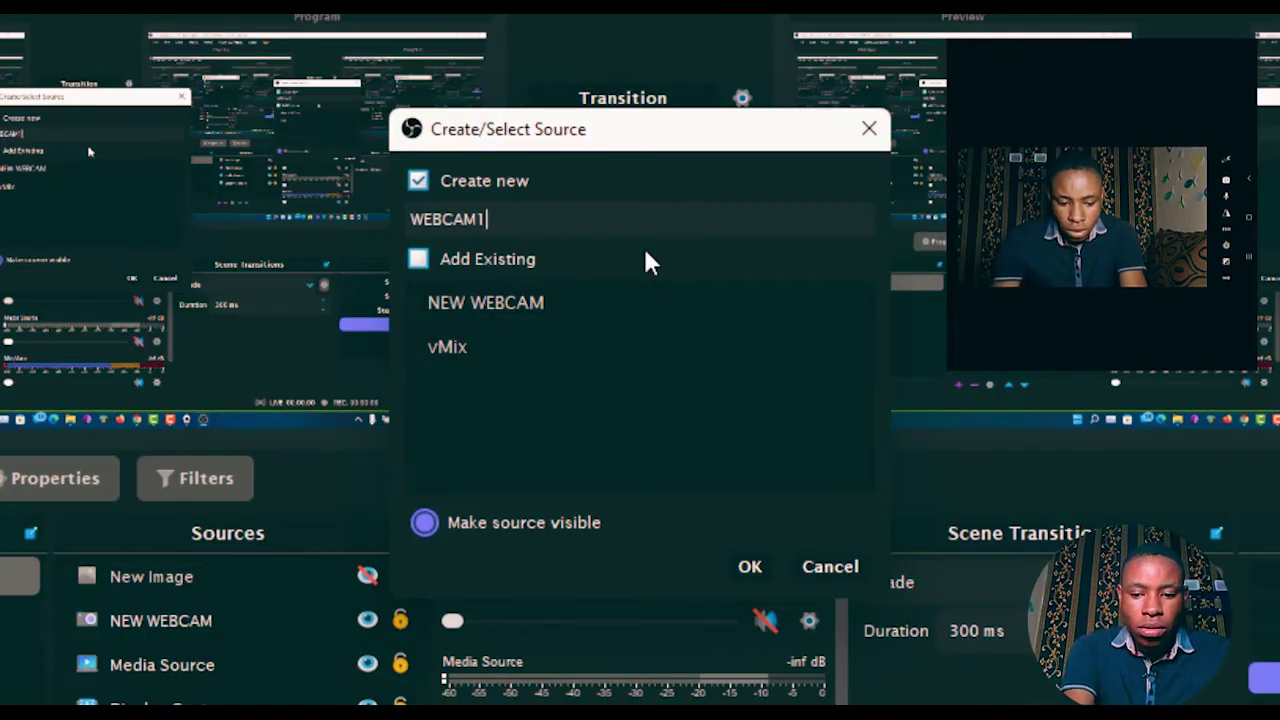
key("BackSpace")
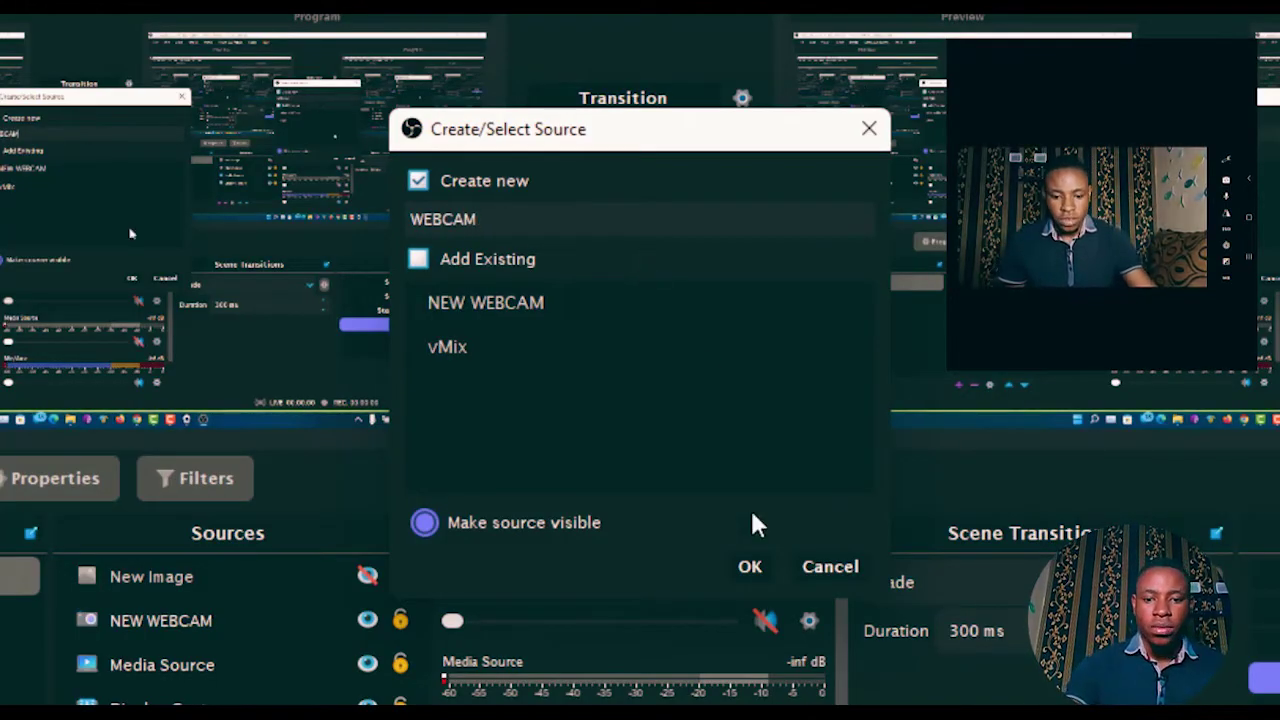
left_click(752, 566)
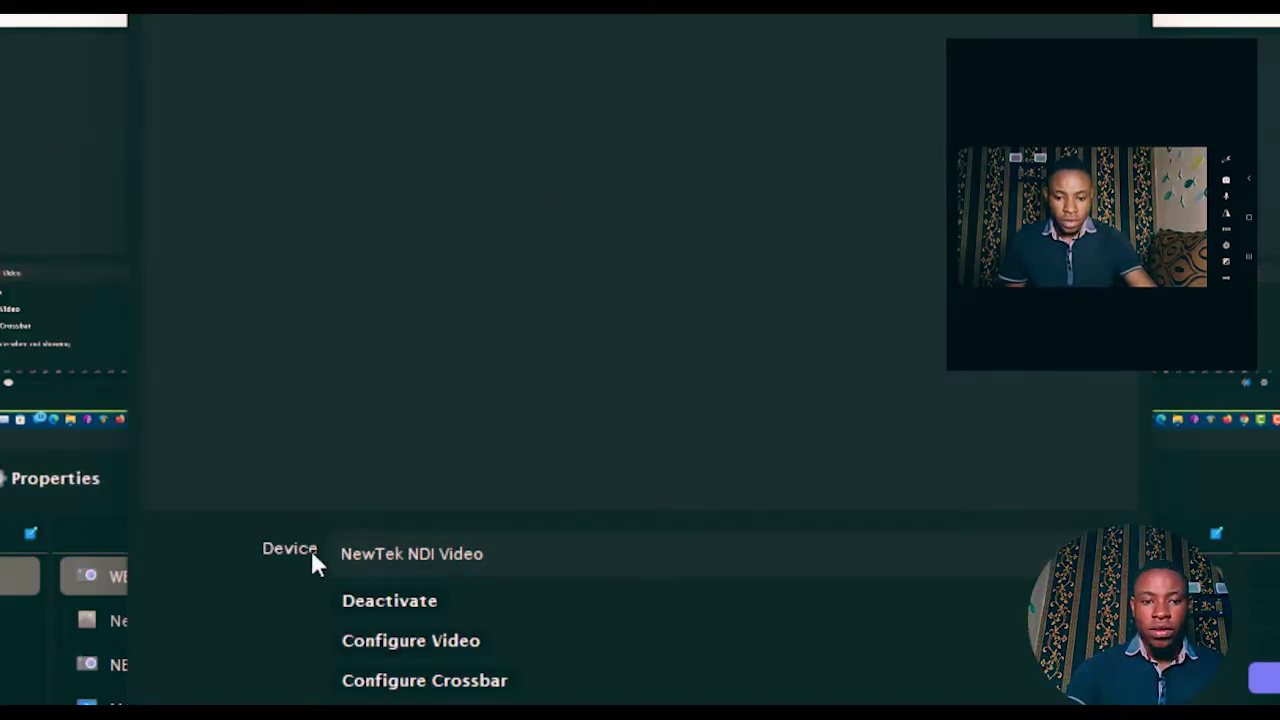
Step: Examine the Iriun entries in the WEBCAM device list and compare them with the camera views in Iriun Webcam
left_click(472, 553)
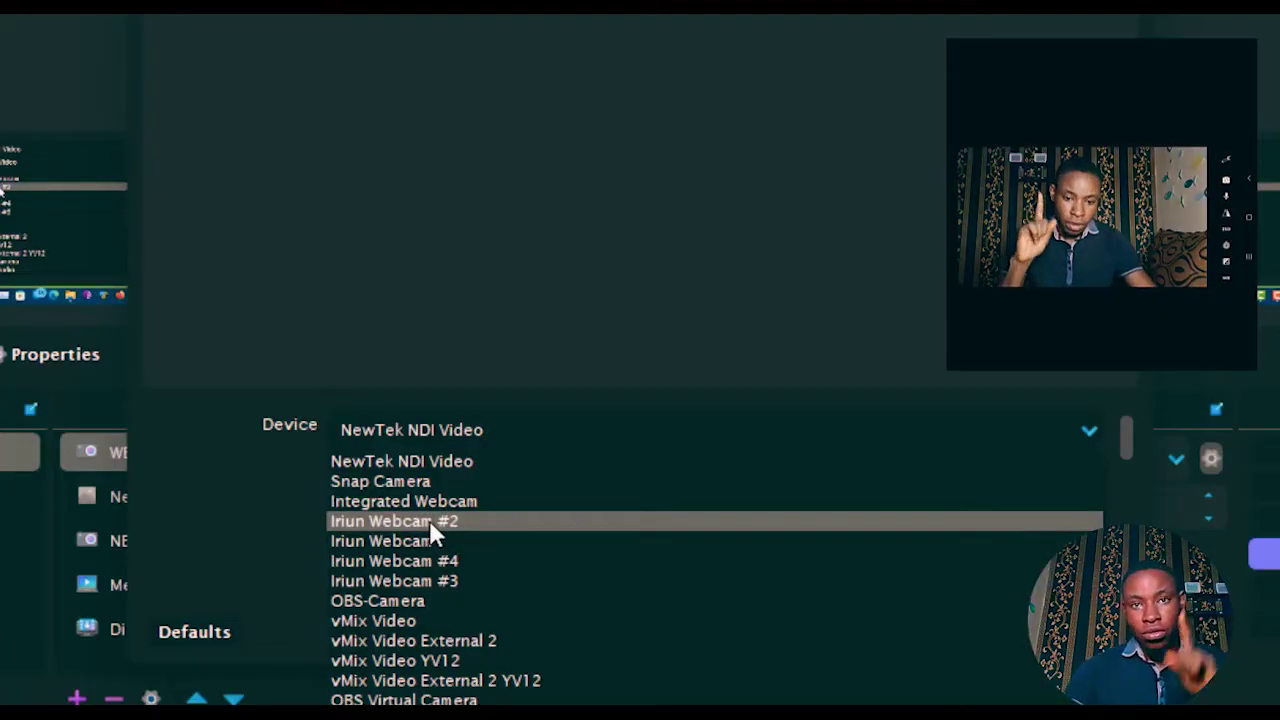
key("Escape")
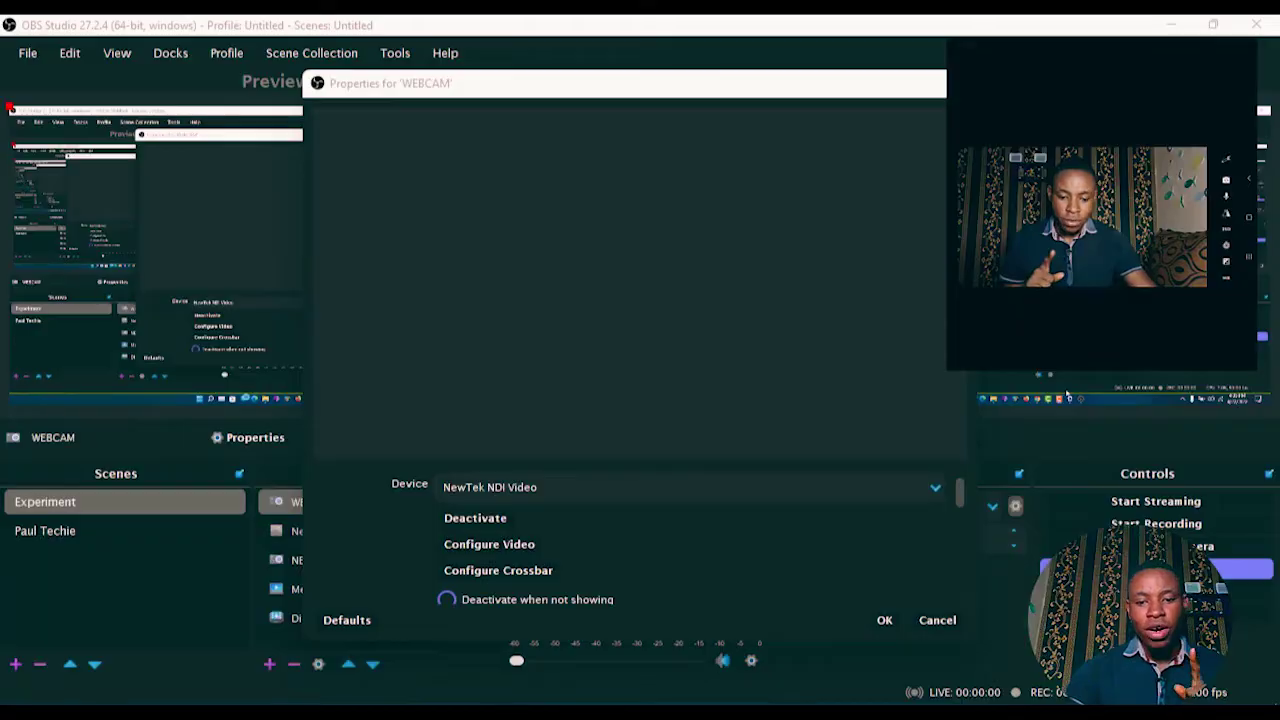
left_click(797, 648)
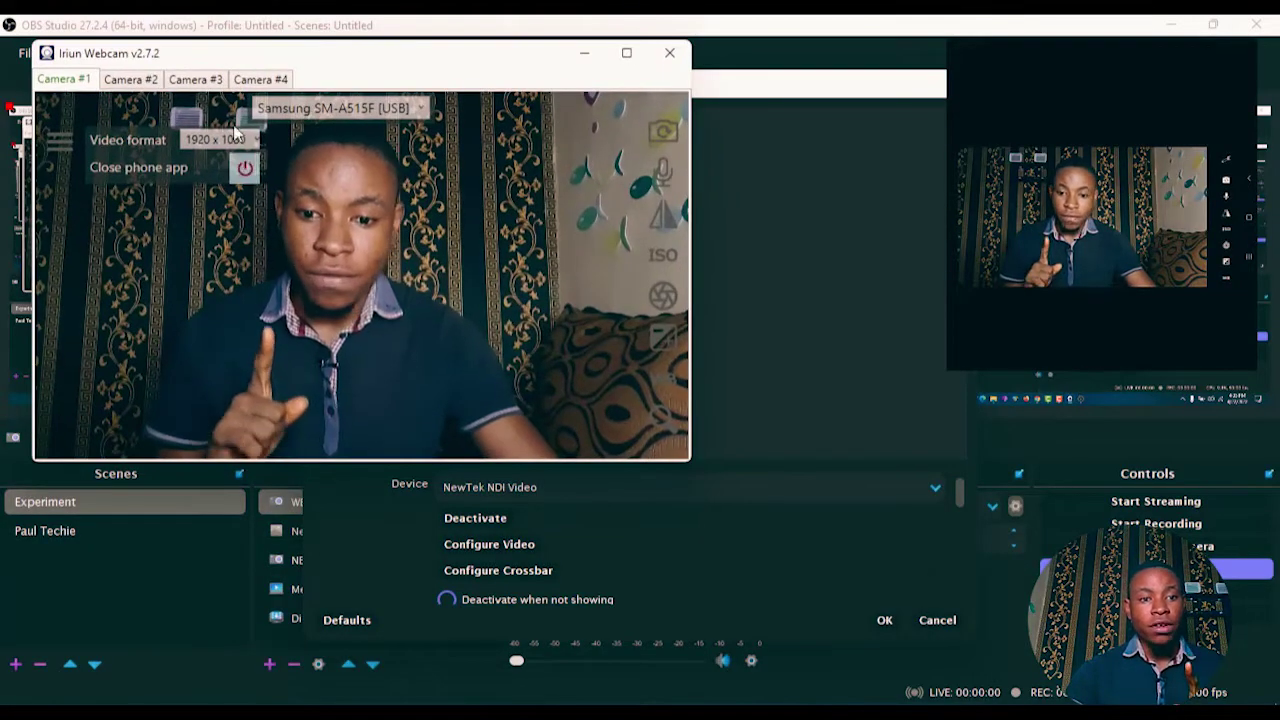
left_click(130, 79)
left_click(193, 79)
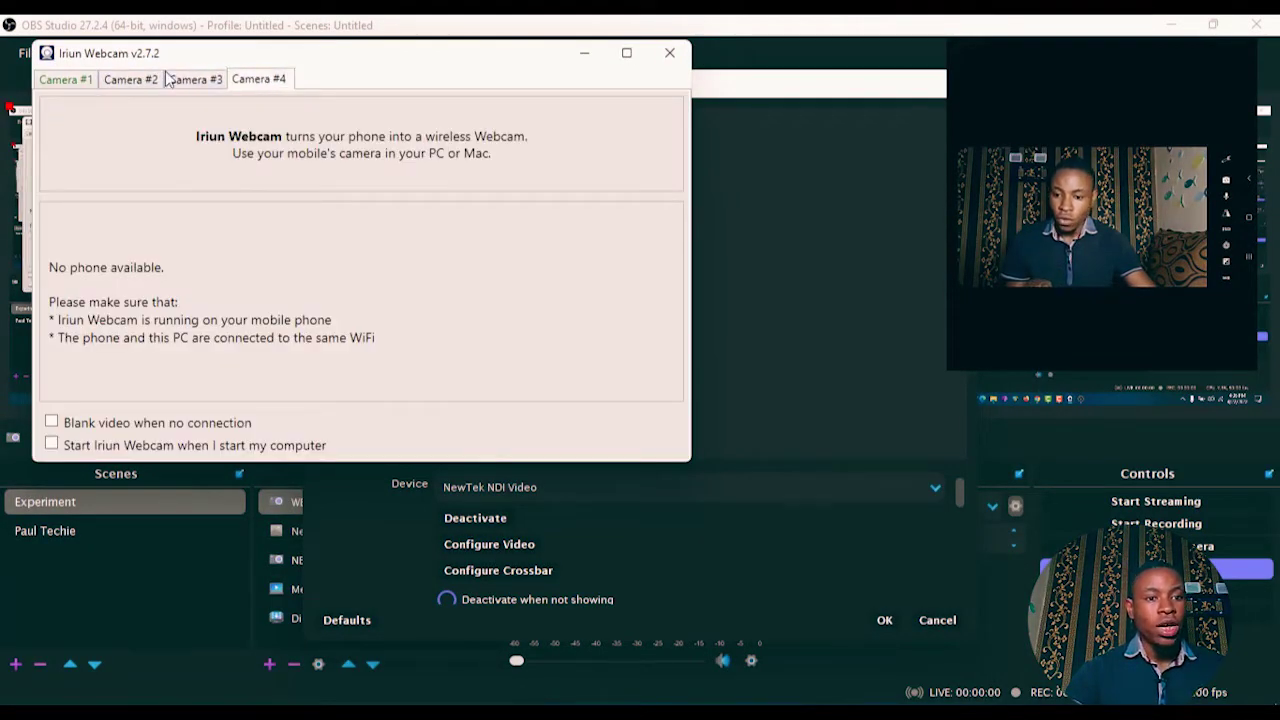
left_click(74, 80)
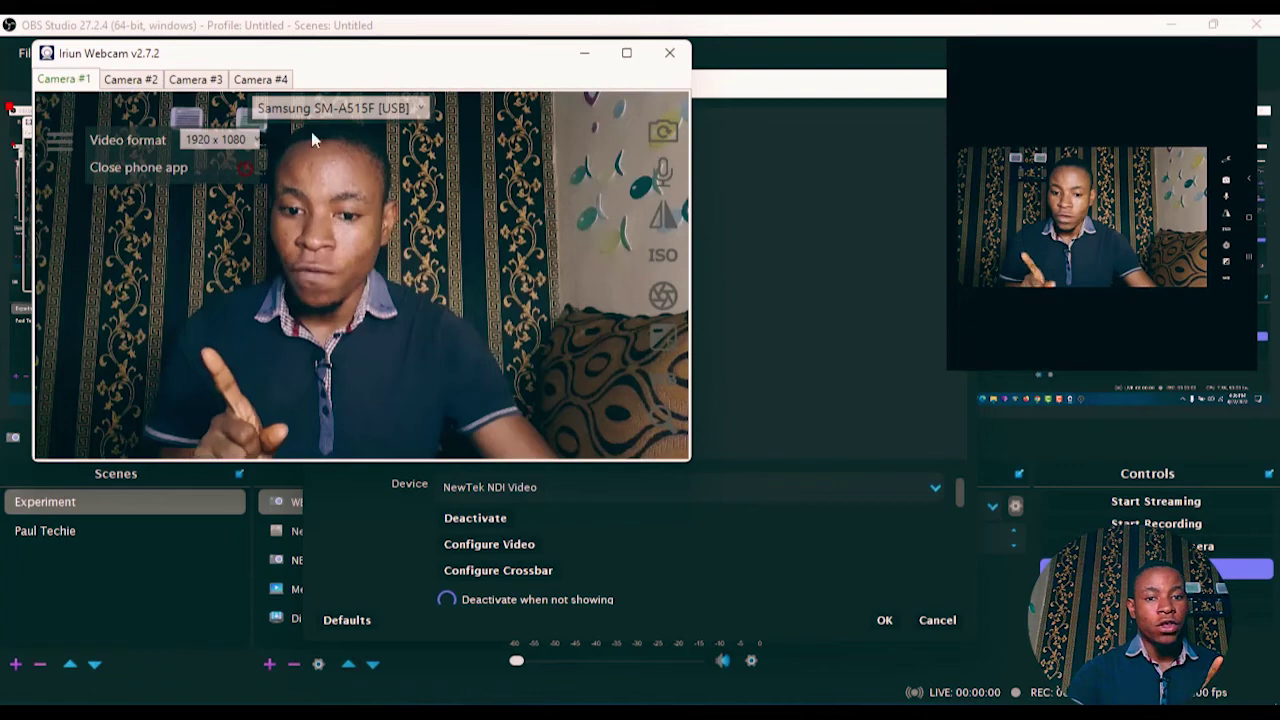
left_click(770, 200)
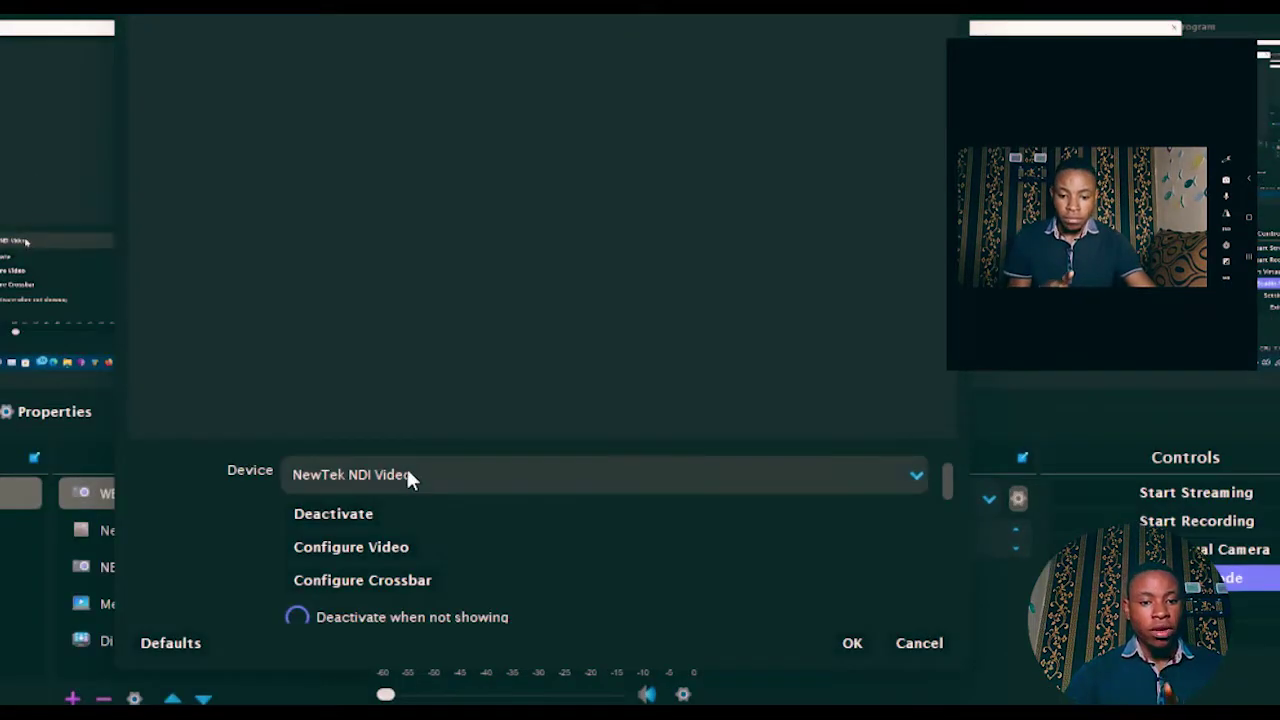
Step: Set the WEBCAM source's device to Iriun Webcam and review its resolution and FPS settings
left_click(533, 488)
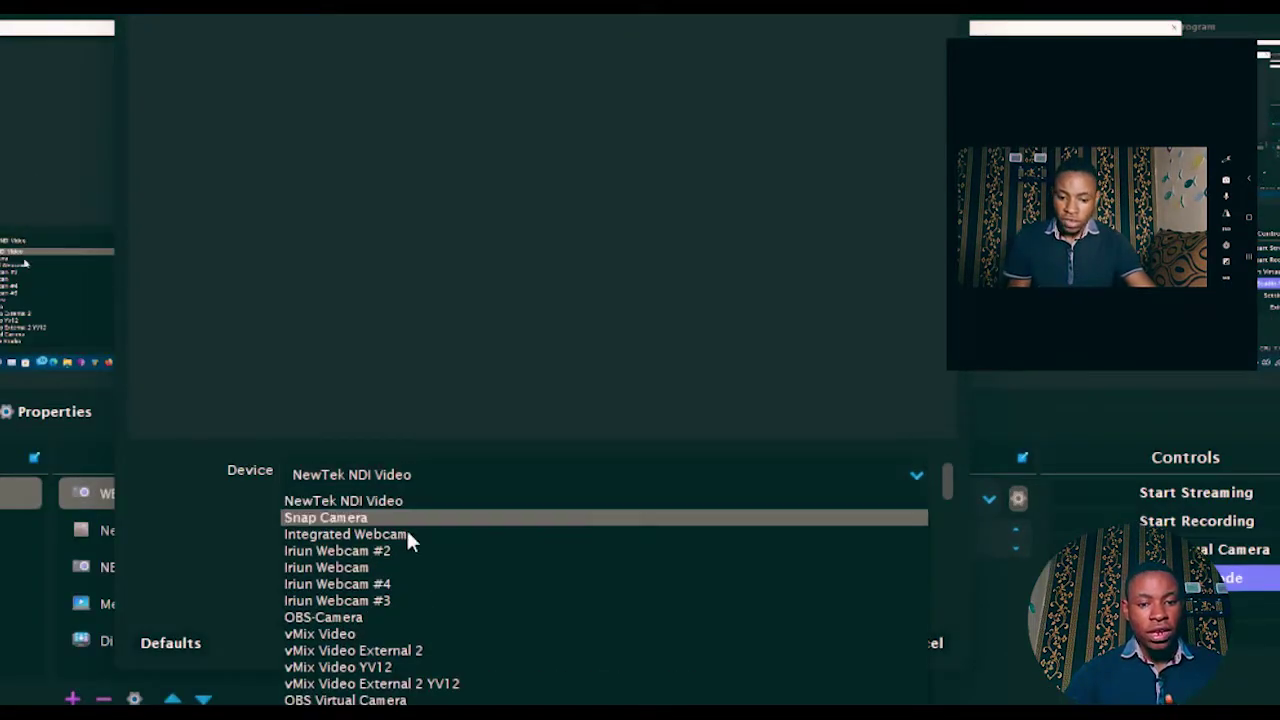
left_click(352, 570)
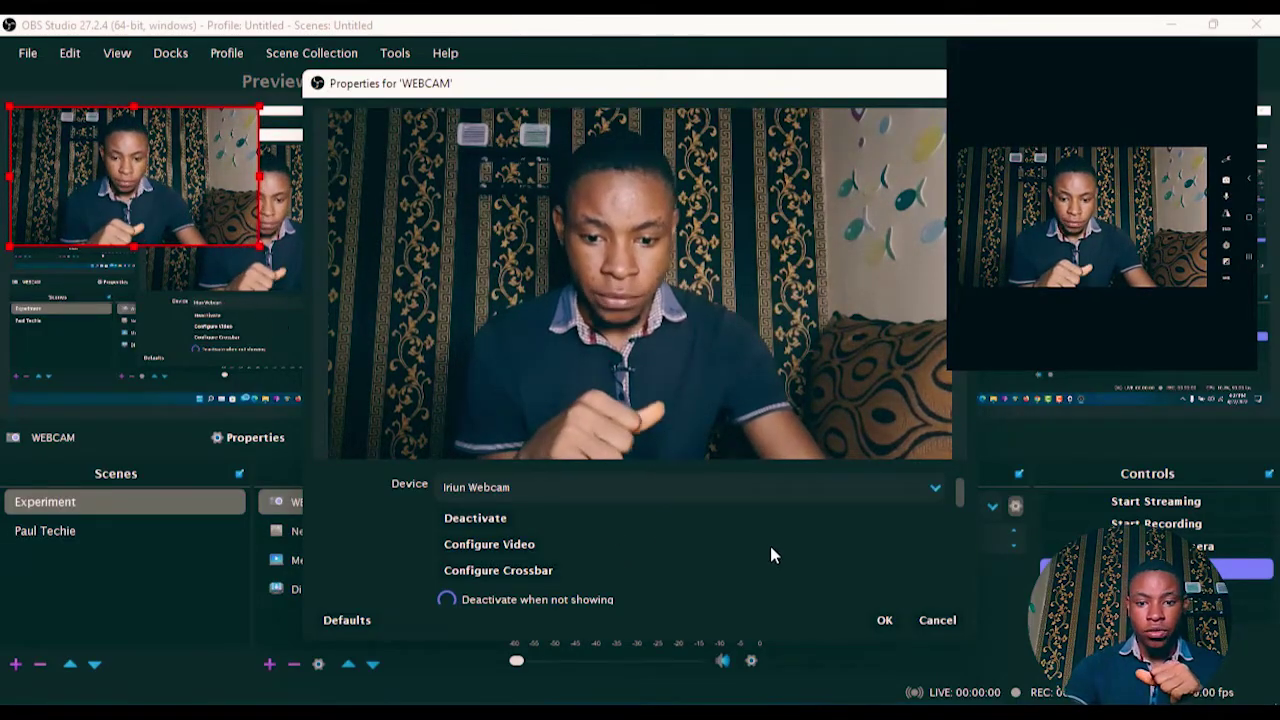
scroll(802, 548, "down", 2)
scroll(802, 548, "up", 2)
scroll(802, 548, "down", 2)
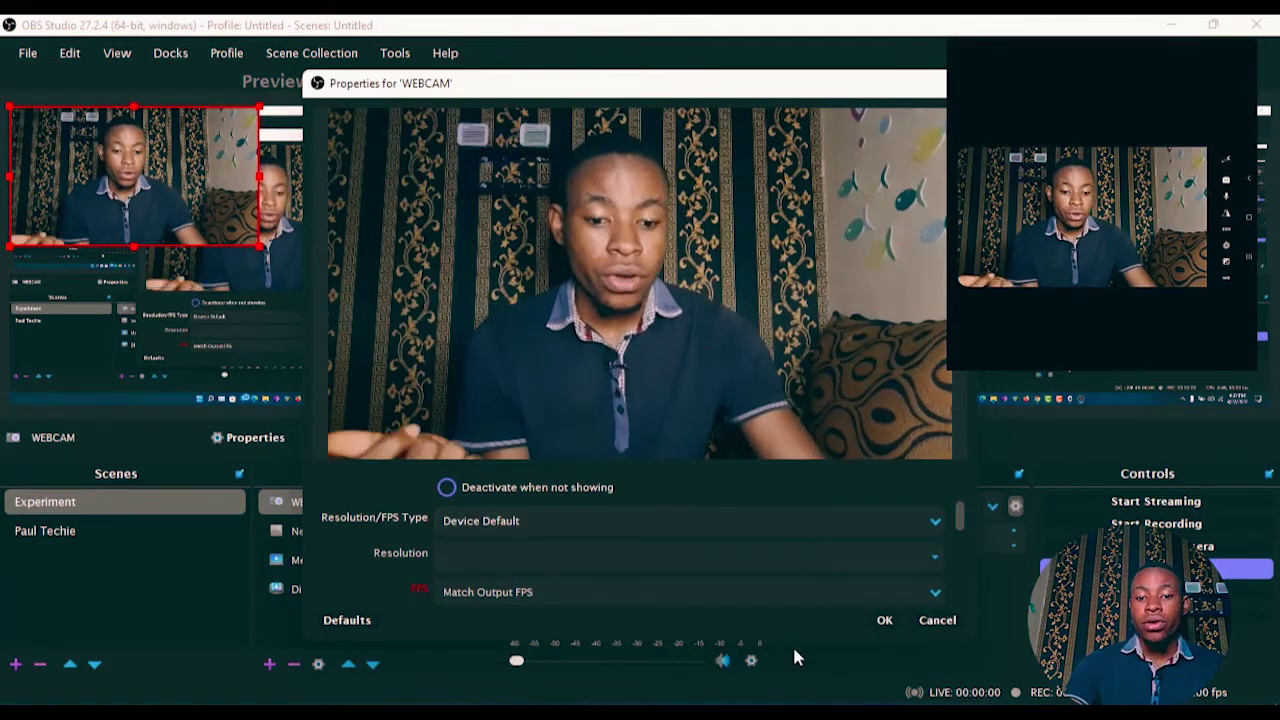
Step: Switch to Iriun Webcam, select 3840 x 2160 as Camera #1's video format, and return to the WEBCAM properties in OBS Studio
key("alt+Tab")
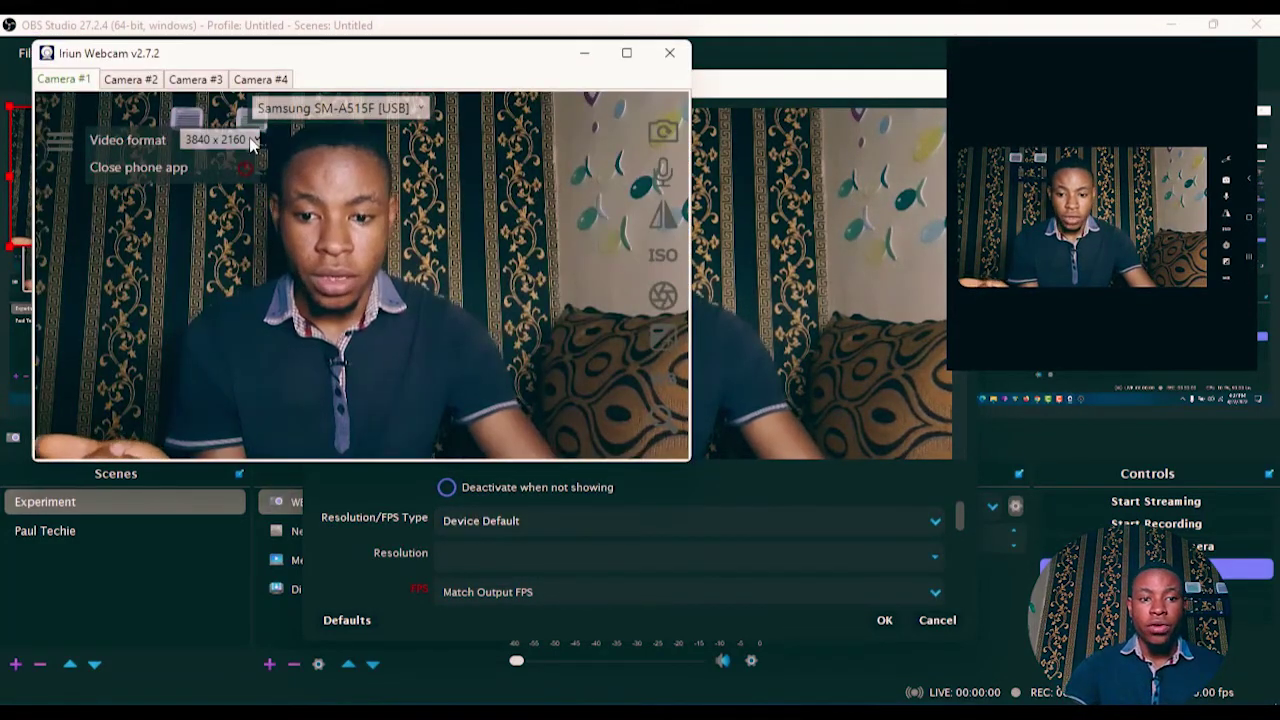
left_click(251, 143)
left_click(214, 309)
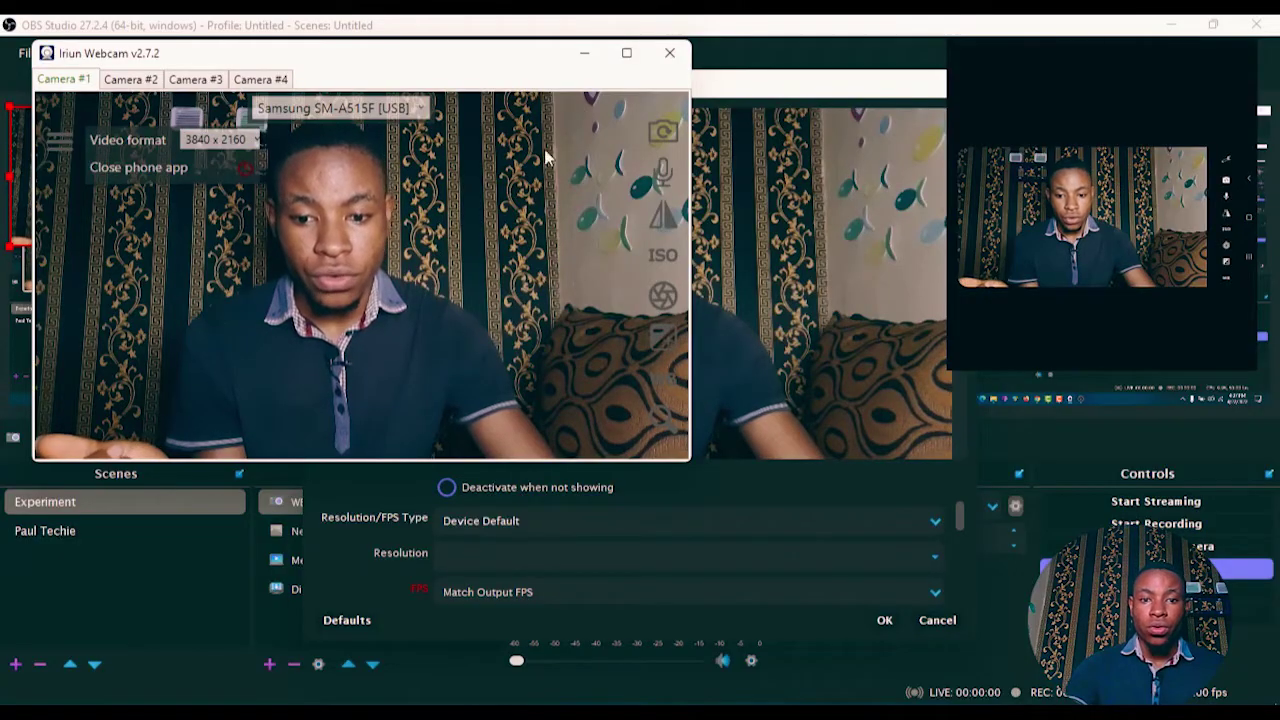
left_click(797, 228)
Step: Accept the WEBCAM properties, enlarge the source to fill the preview canvas and transition it to the program output
scroll(618, 520, "down", 5)
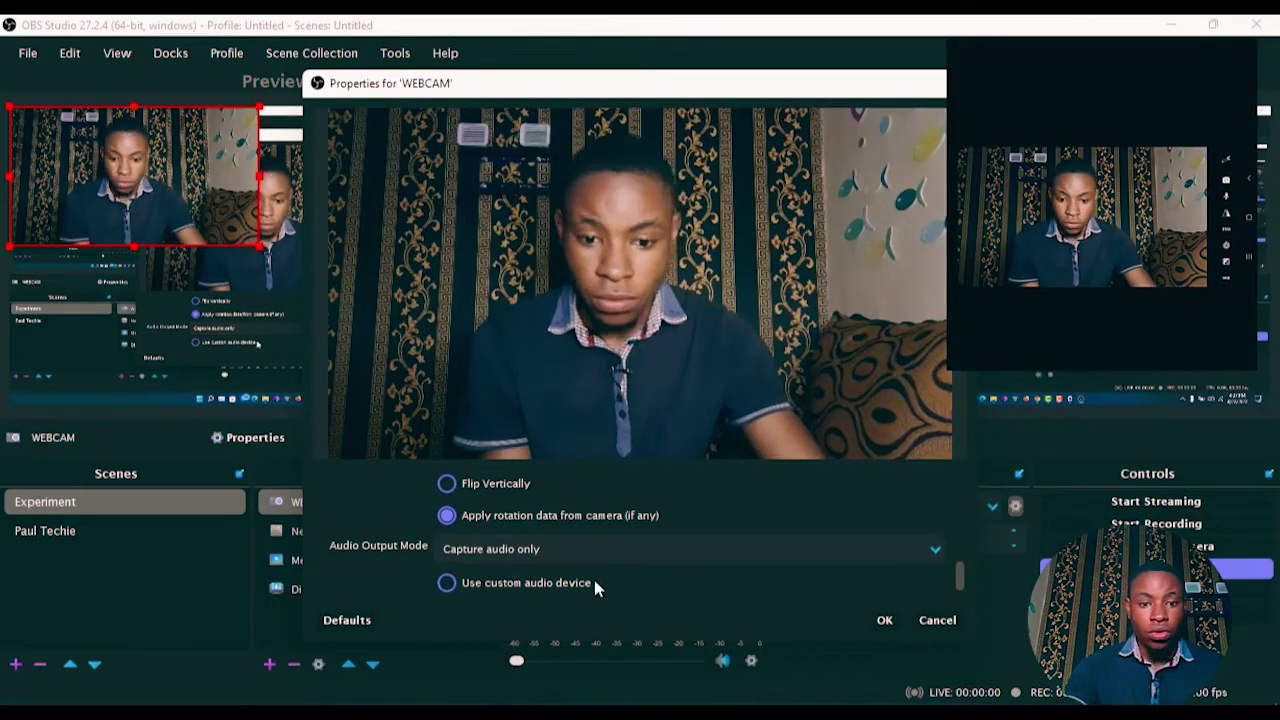
scroll(595, 580, "up", 5)
left_click(889, 619)
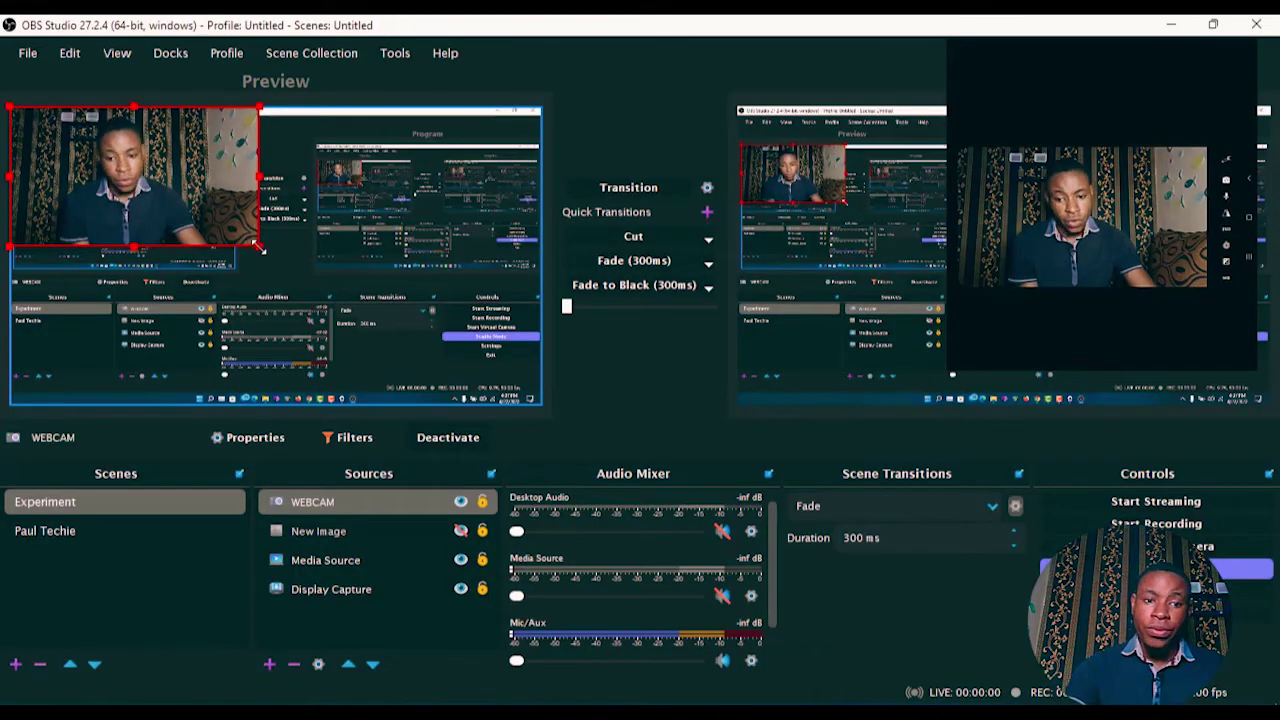
left_click_drag(258, 249, 510, 398)
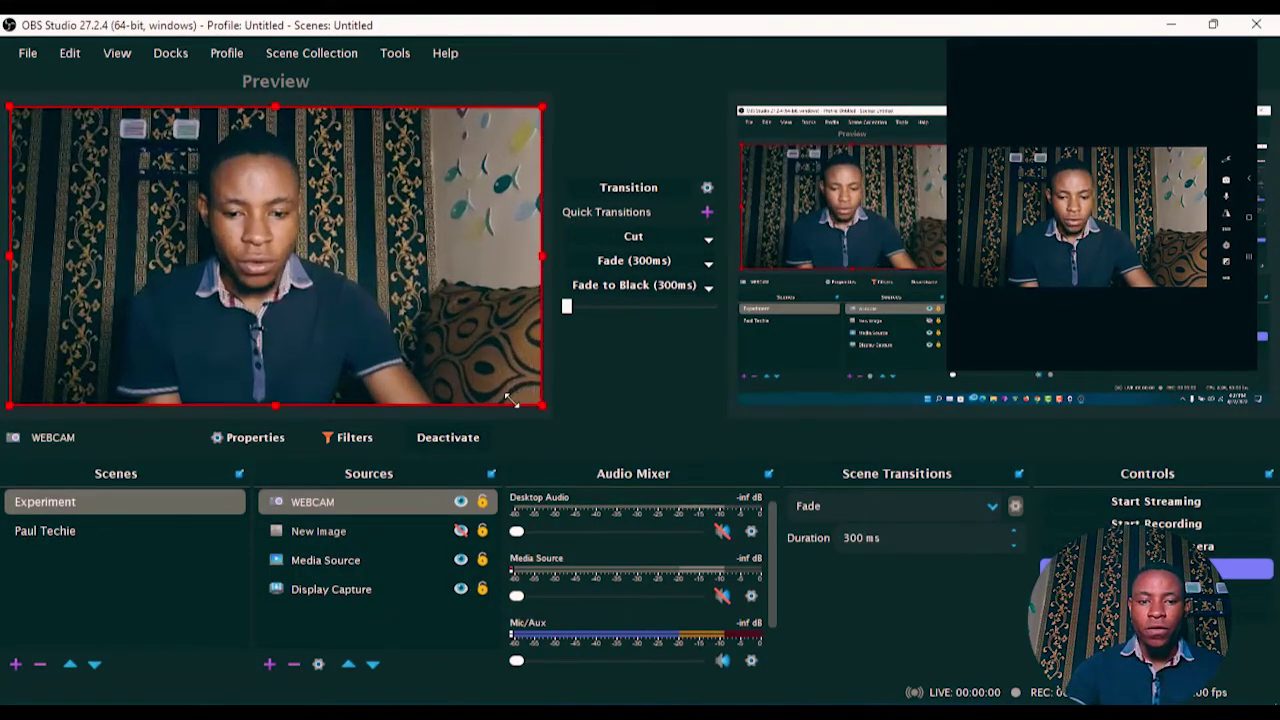
left_click(652, 189)
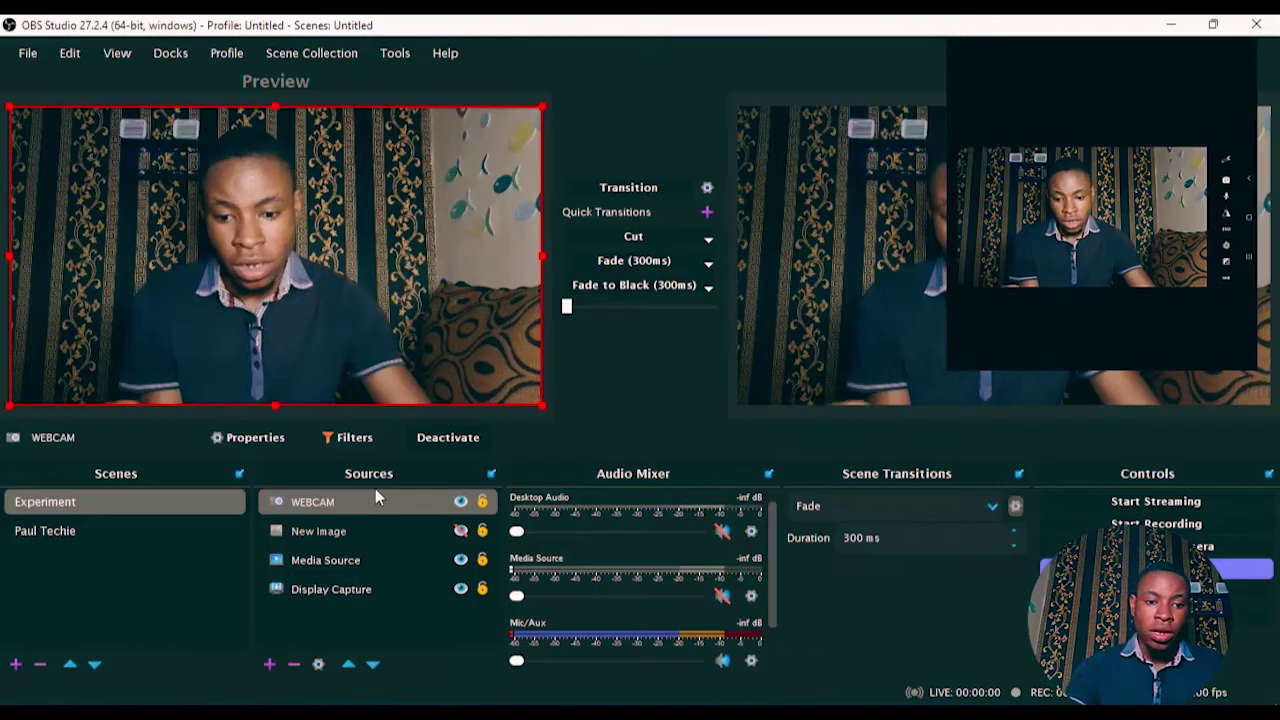
Step: Open the filters of the WEBCAM source and reposition the filters window so all its controls are reachable
right_click(327, 503)
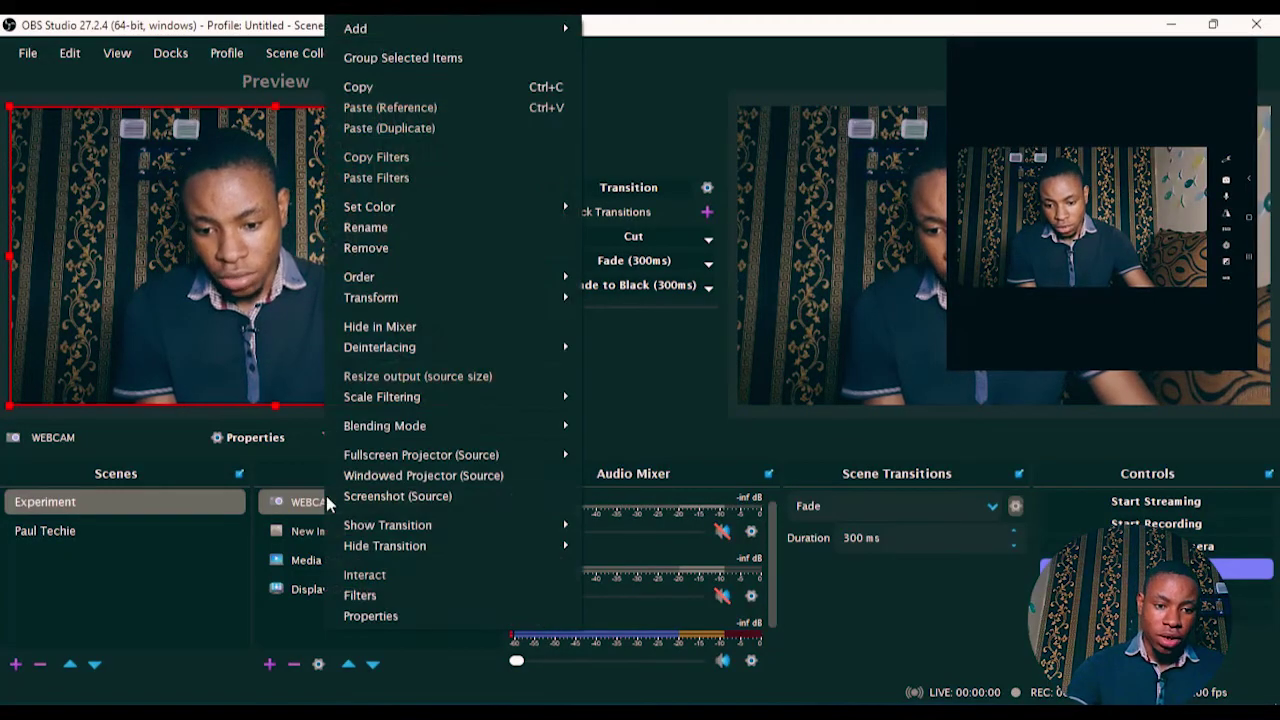
left_click(374, 598)
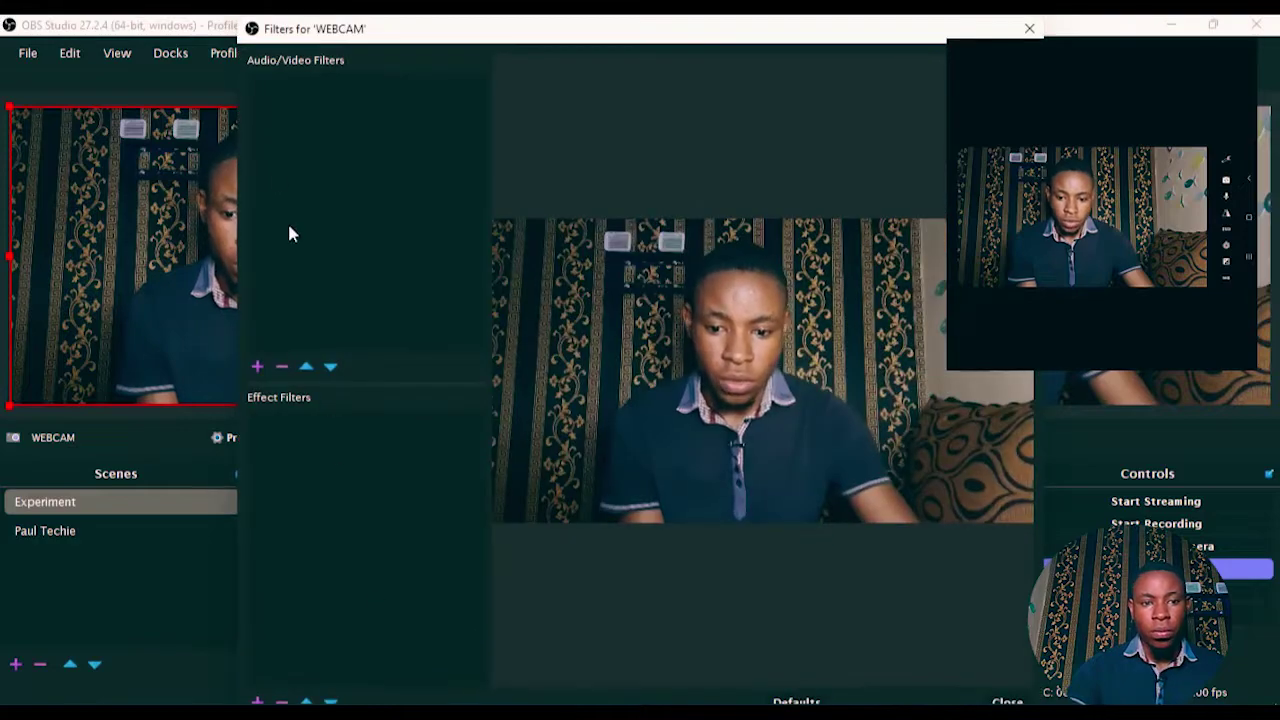
left_click_drag(243, 26, 260, 42)
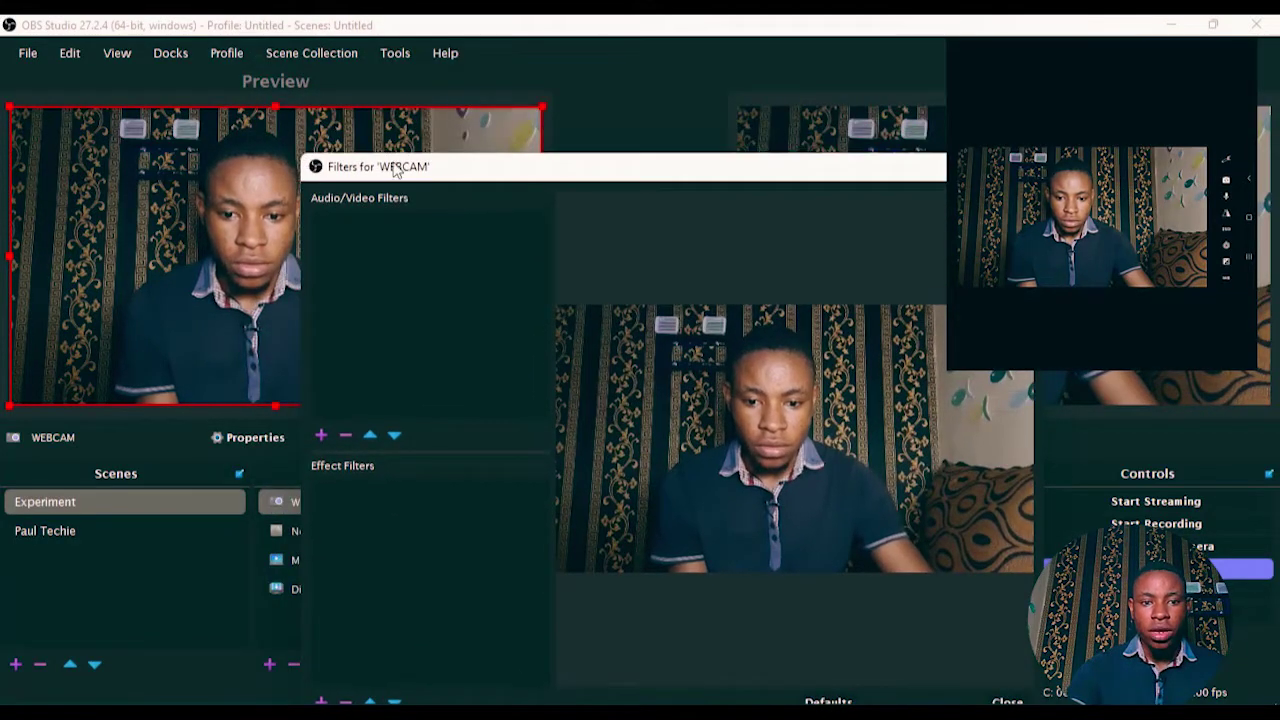
left_click_drag(395, 170, 404, 90)
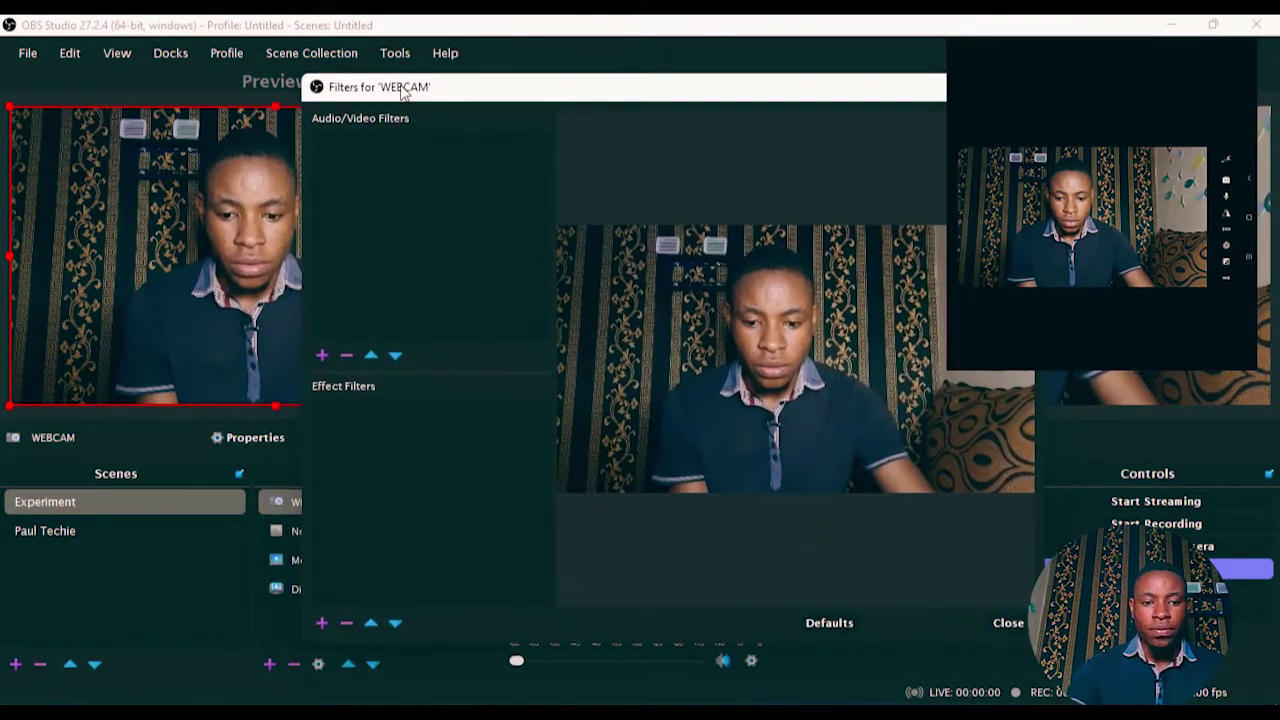
Step: Add a Color Correction effect filter to the WEBCAM source, keeping the default filter name
left_click(323, 624)
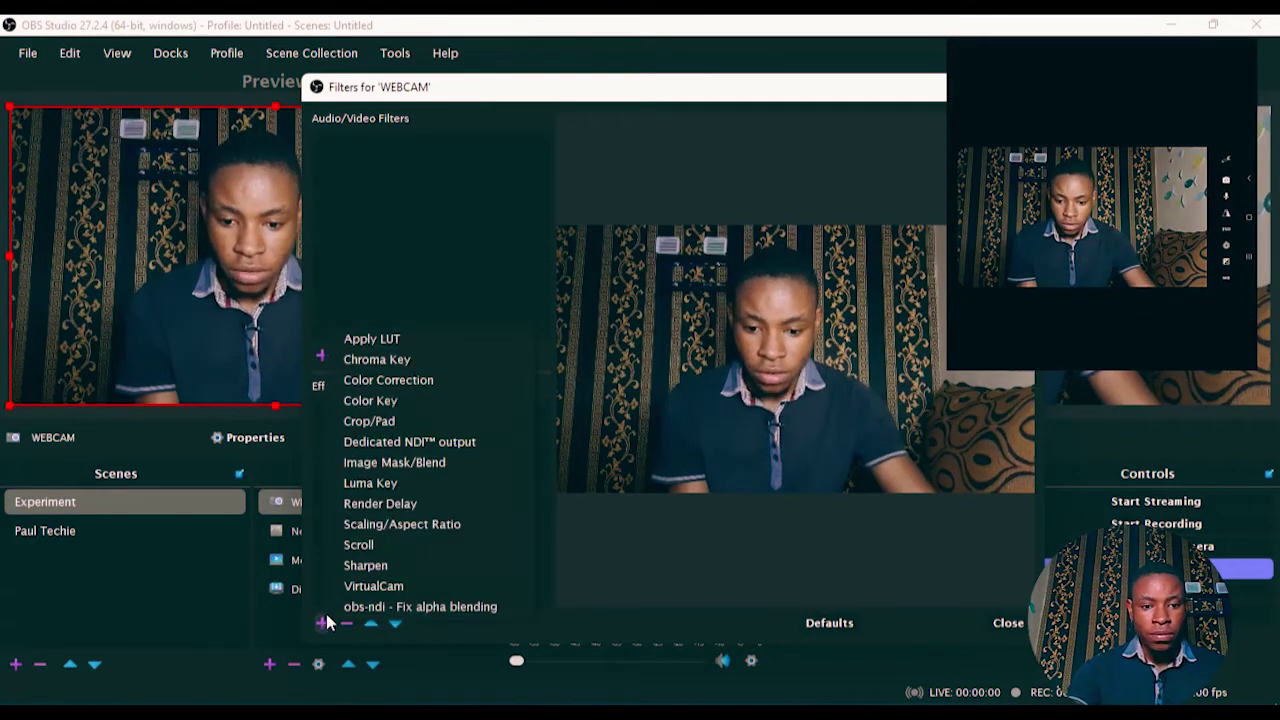
left_click(376, 380)
left_click(636, 398)
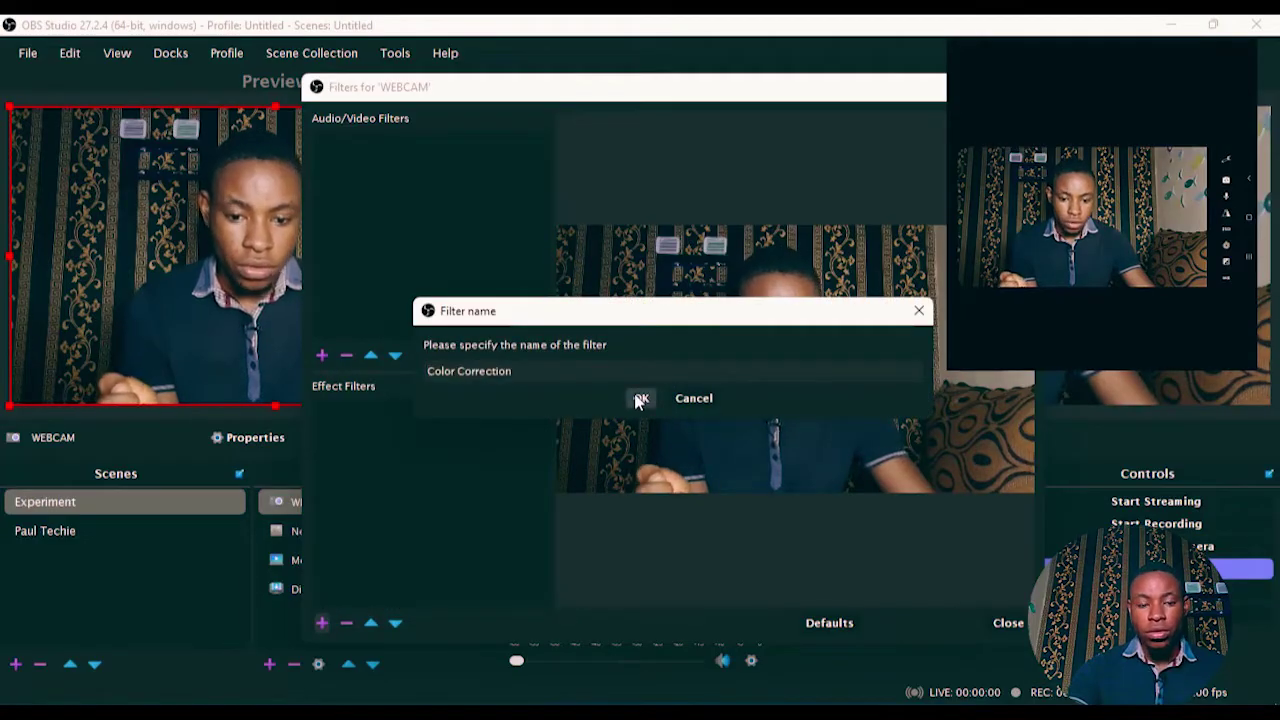
Step: Set the Color Correction saturation to 0.59 and brightness to -0.0165, raise gamma and contrast slightly, and close the filters window
mouse_move(697, 411)
left_mouse_down()
mouse_move(751, 411)
mouse_move(715, 420)
left_mouse_up()
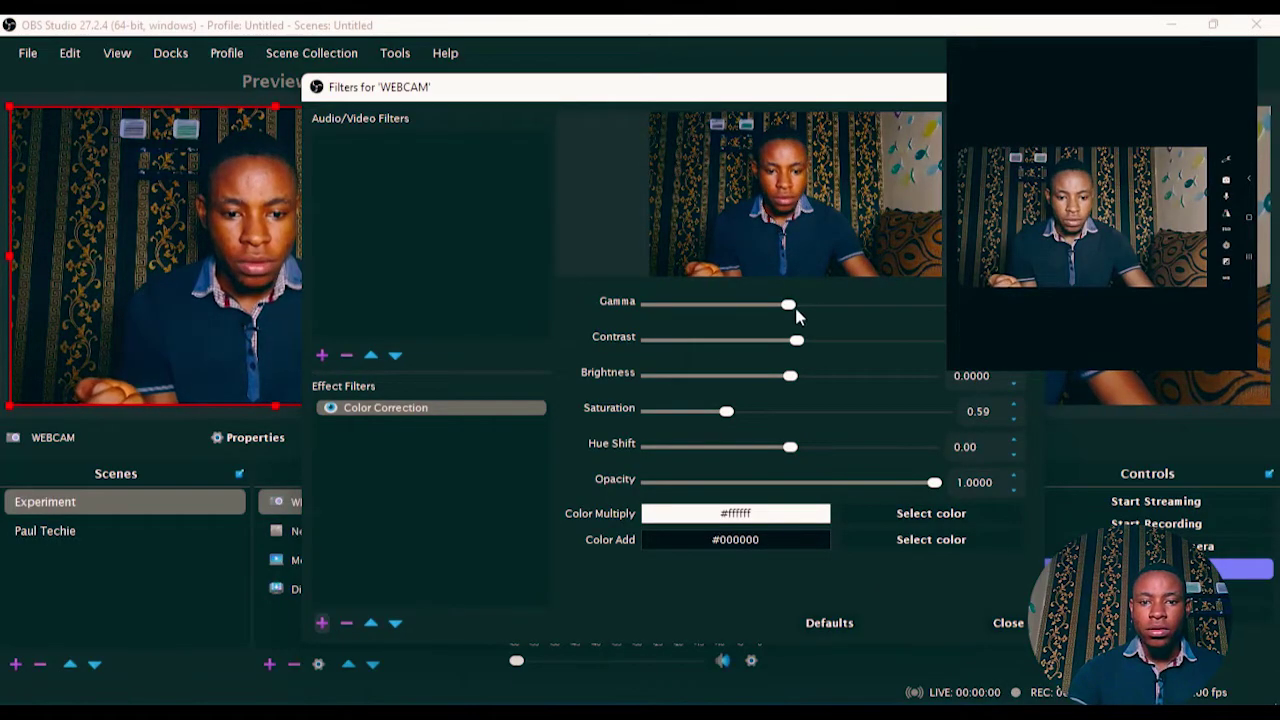
left_click_drag(795, 306, 810, 312)
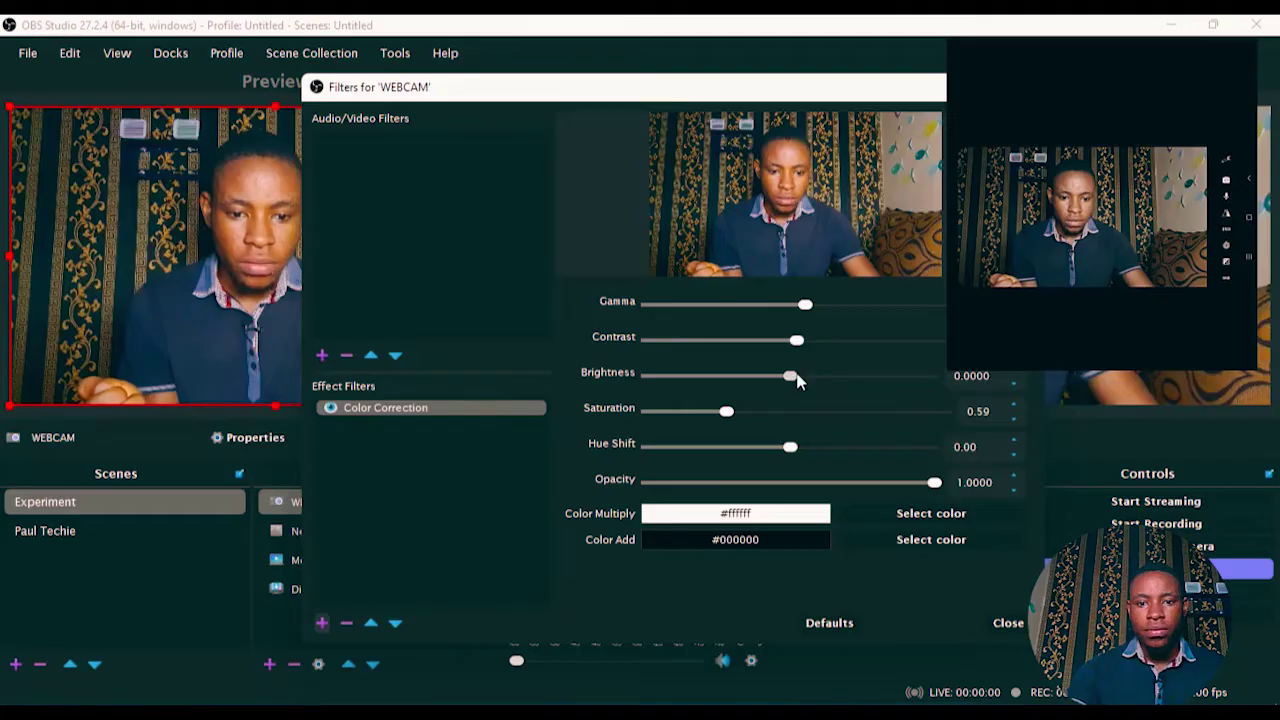
left_click_drag(790, 376, 810, 352)
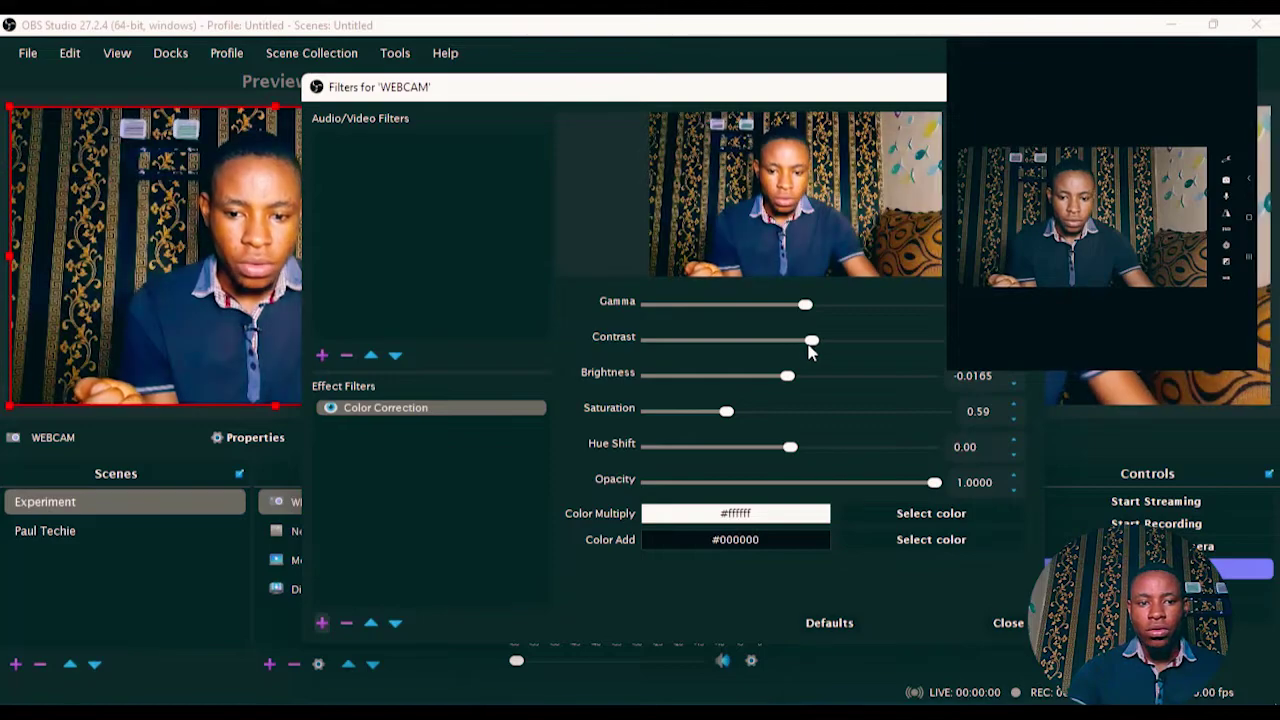
left_click(1002, 624)
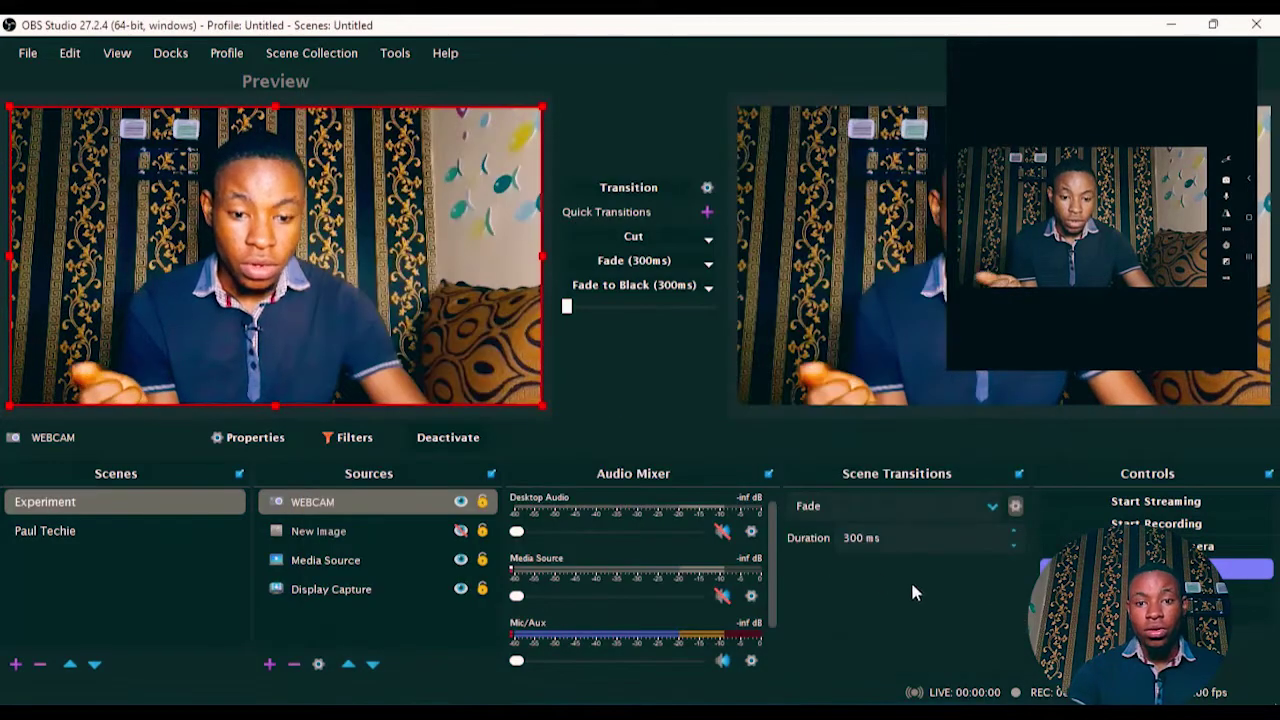